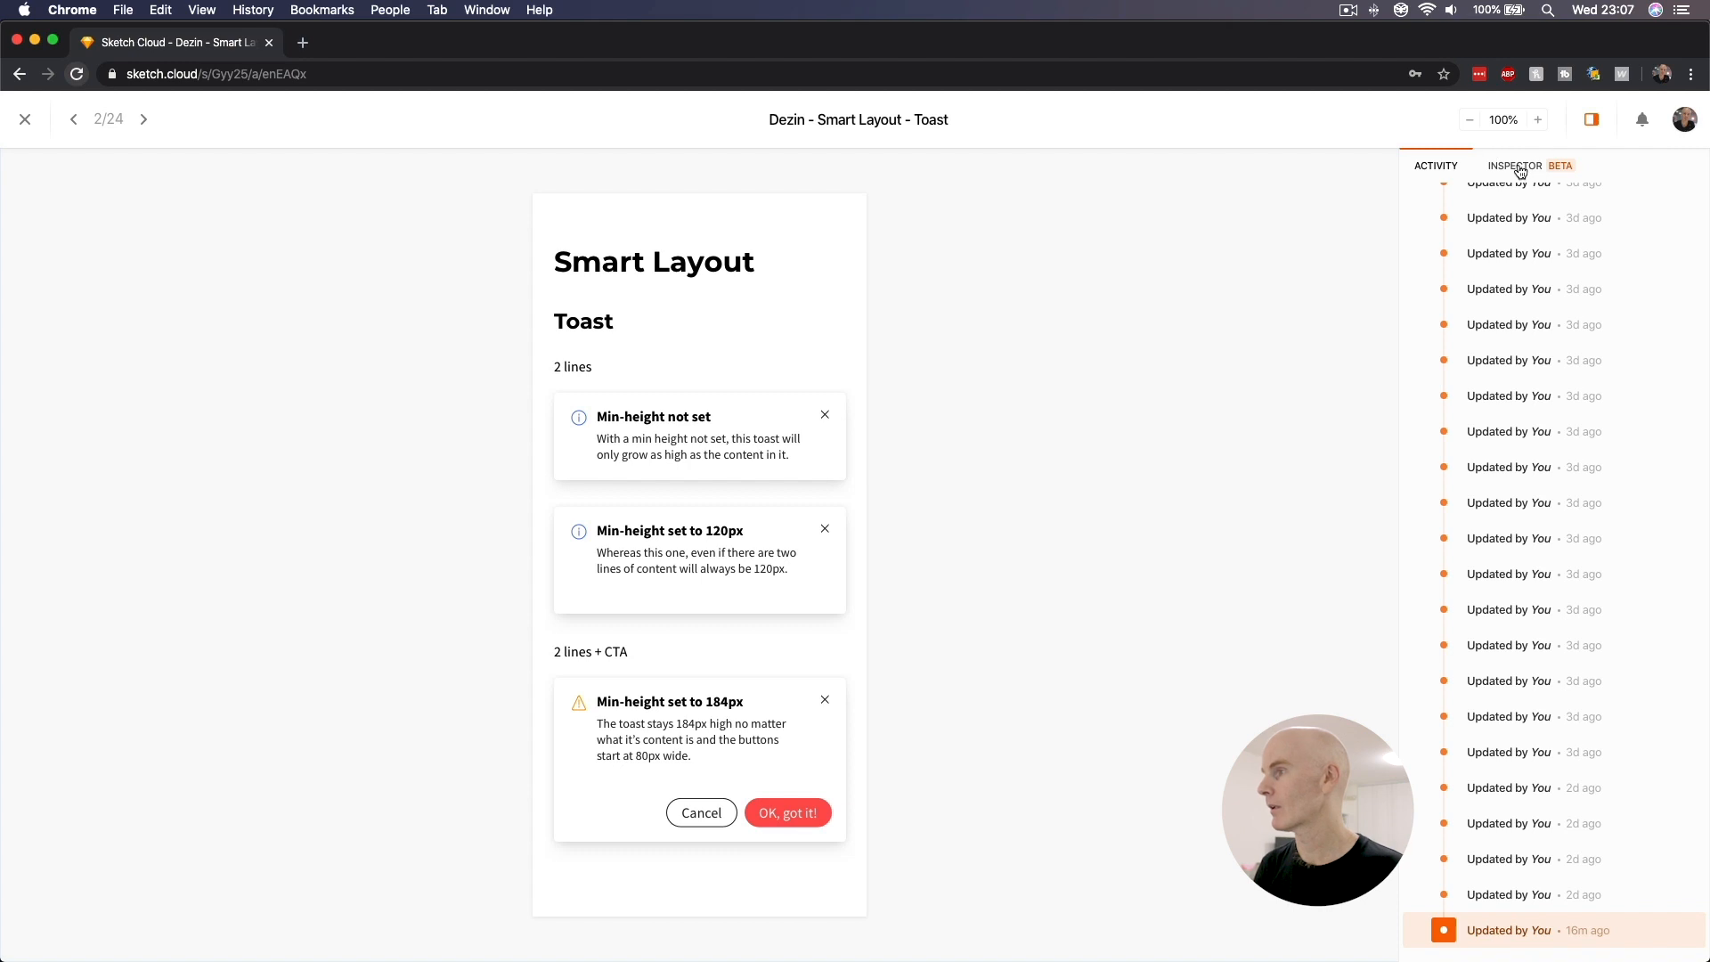
- Show the inspector and review the copy formats offered for the artboard background colour
click(1518, 171)
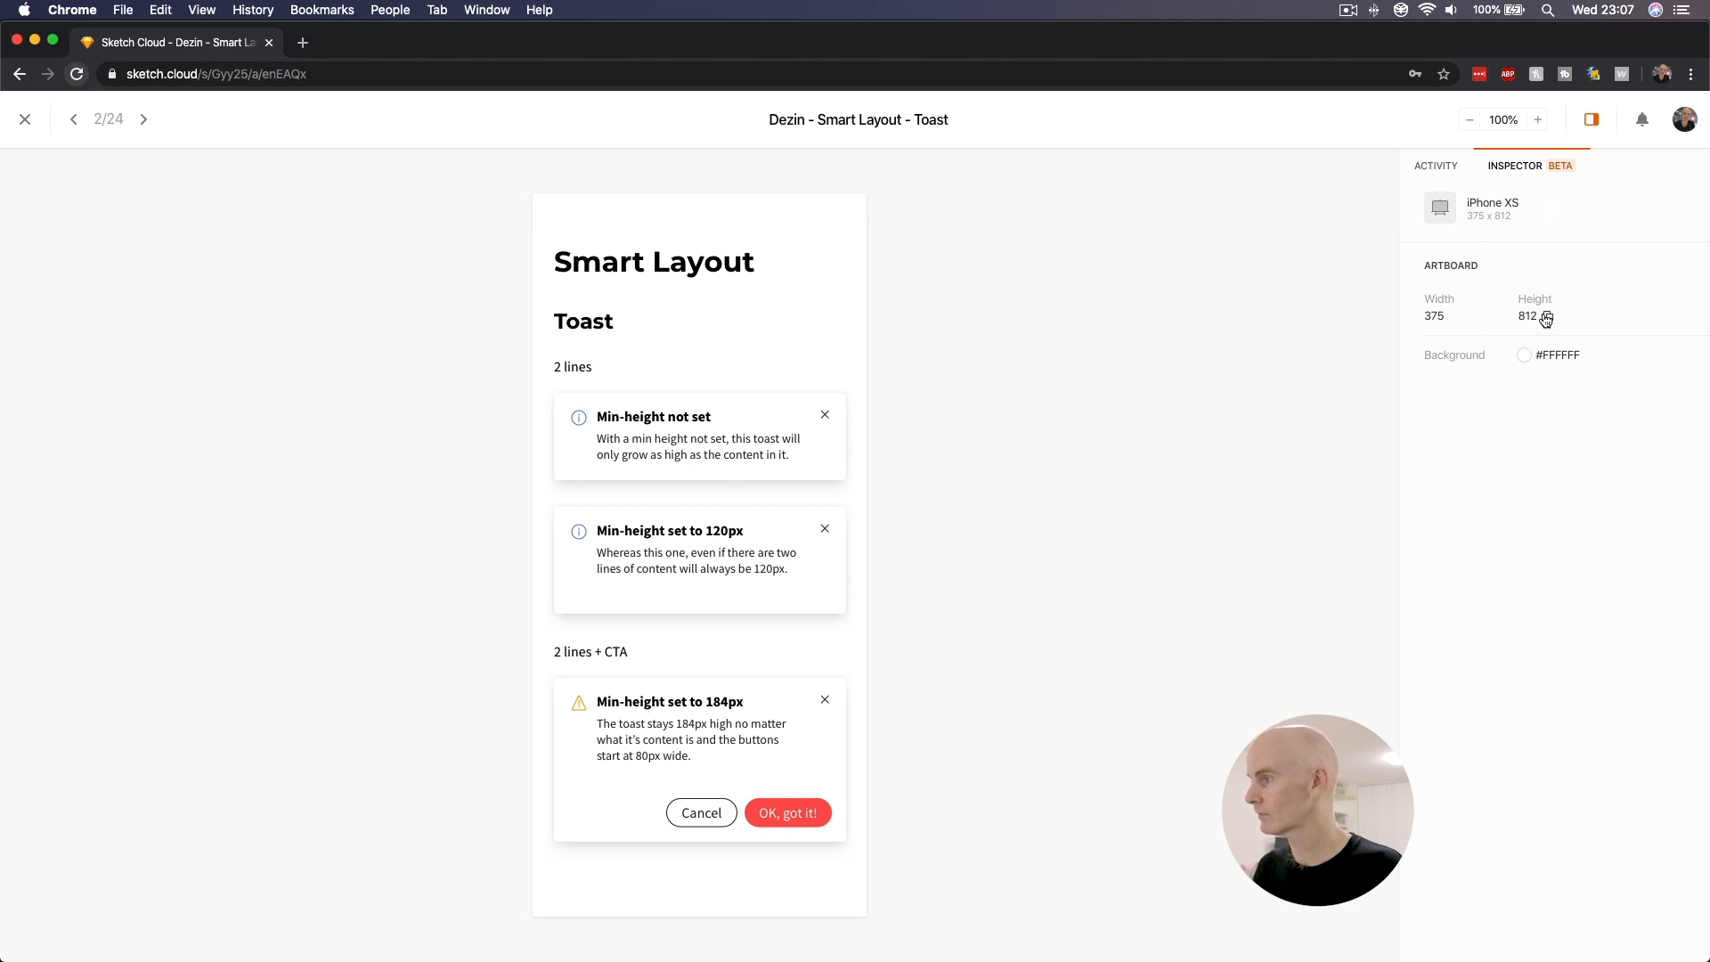
click(1596, 357)
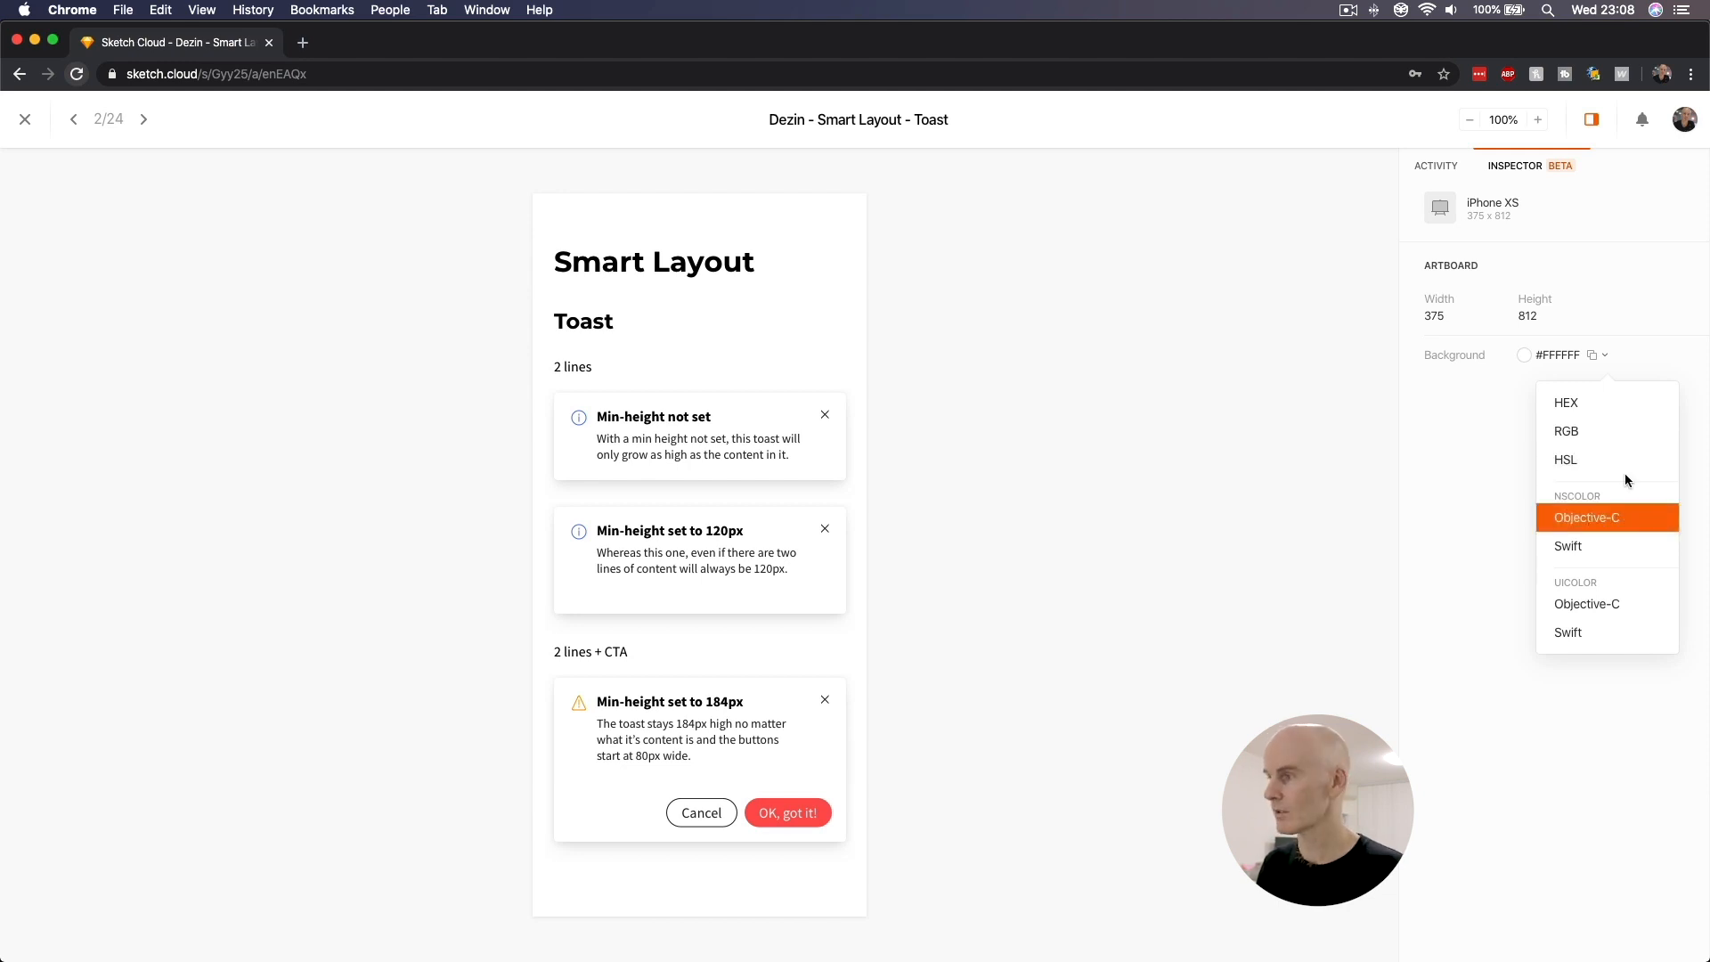
click(1491, 412)
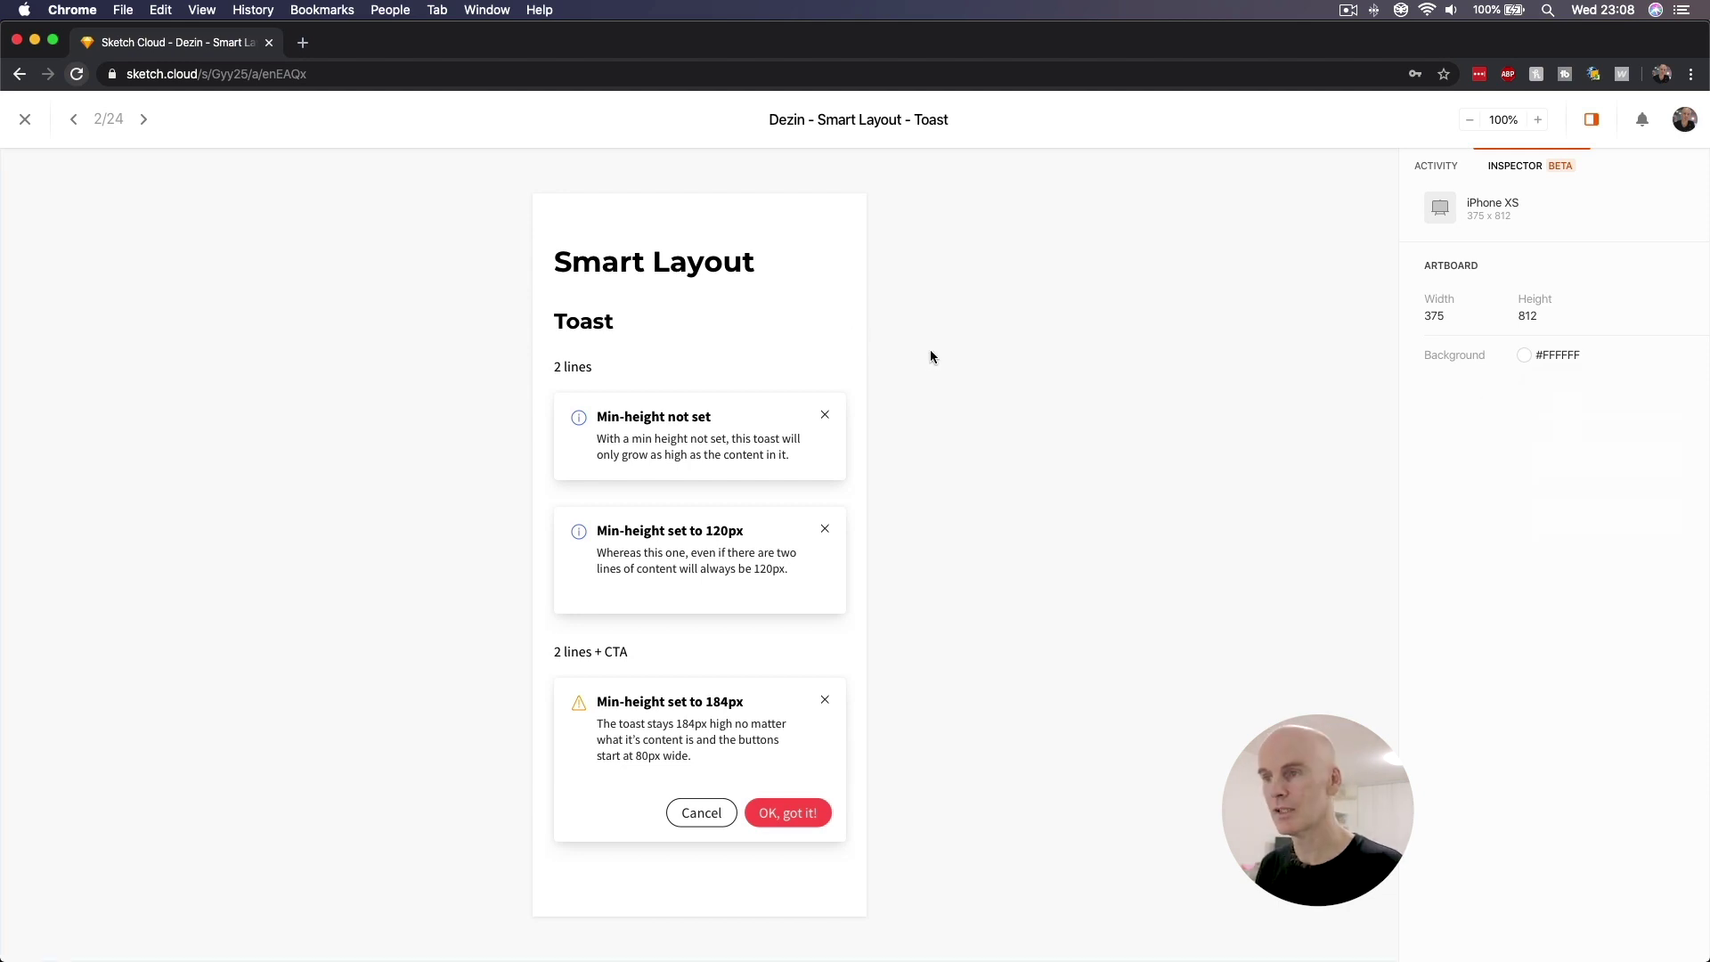
- Inspect the Smart Layout heading, the Toast title text and the first toast's close icon
click(693, 278)
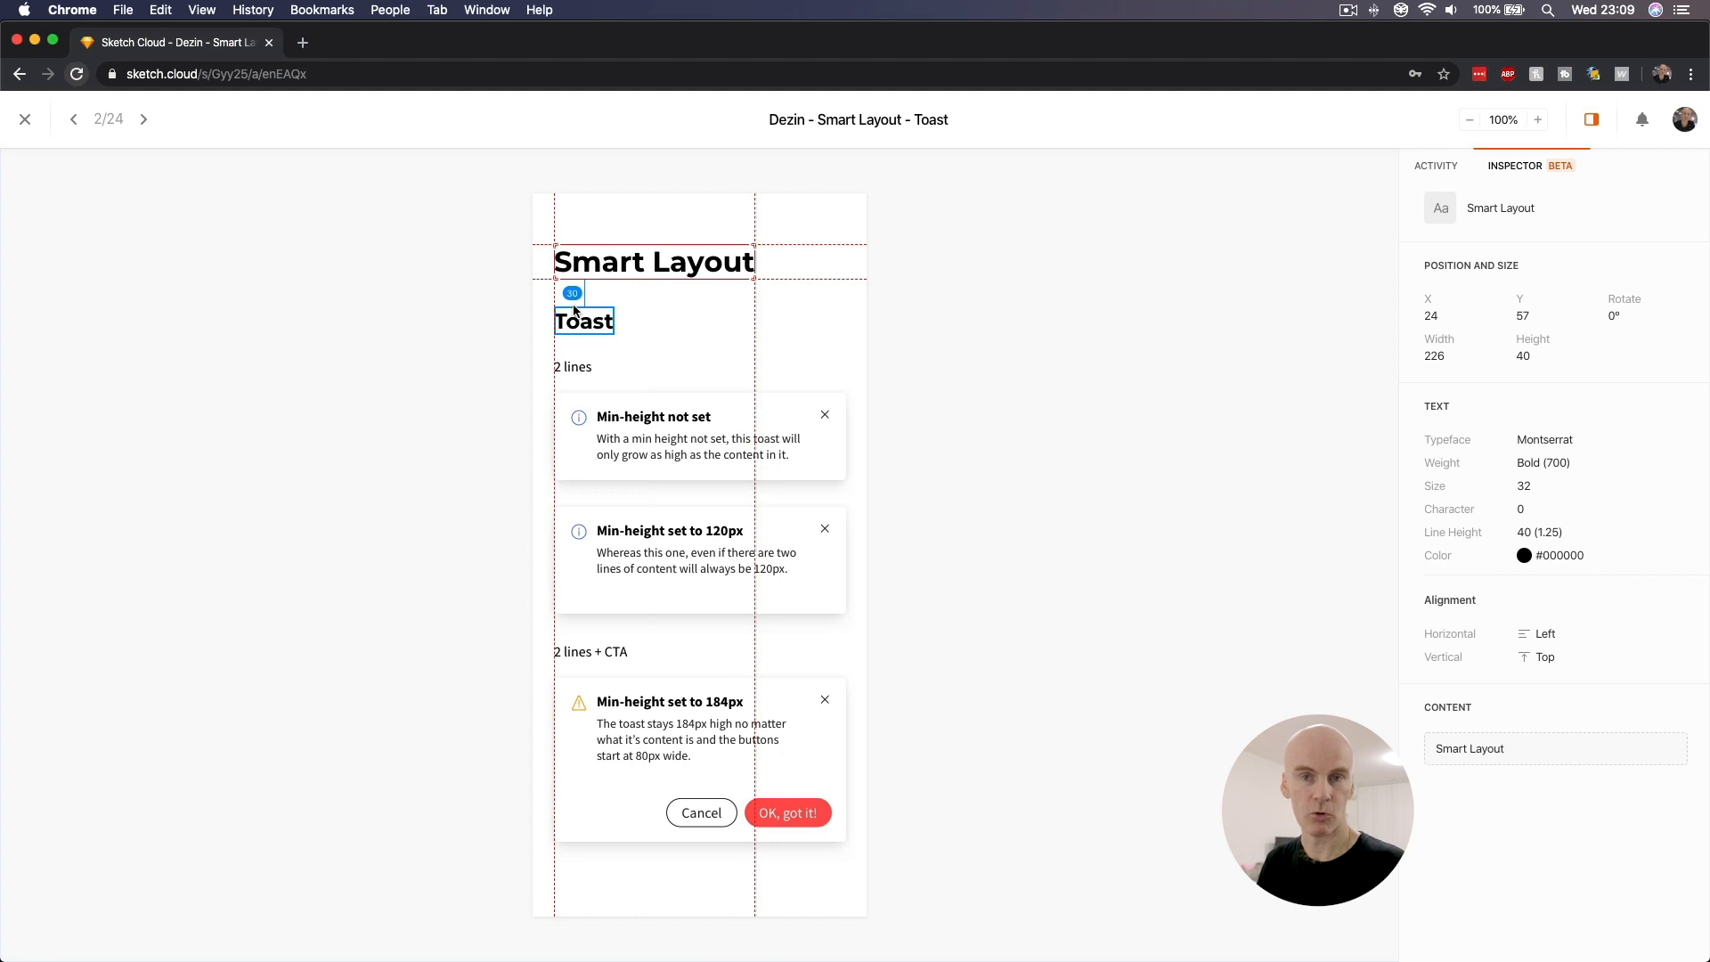
click(576, 310)
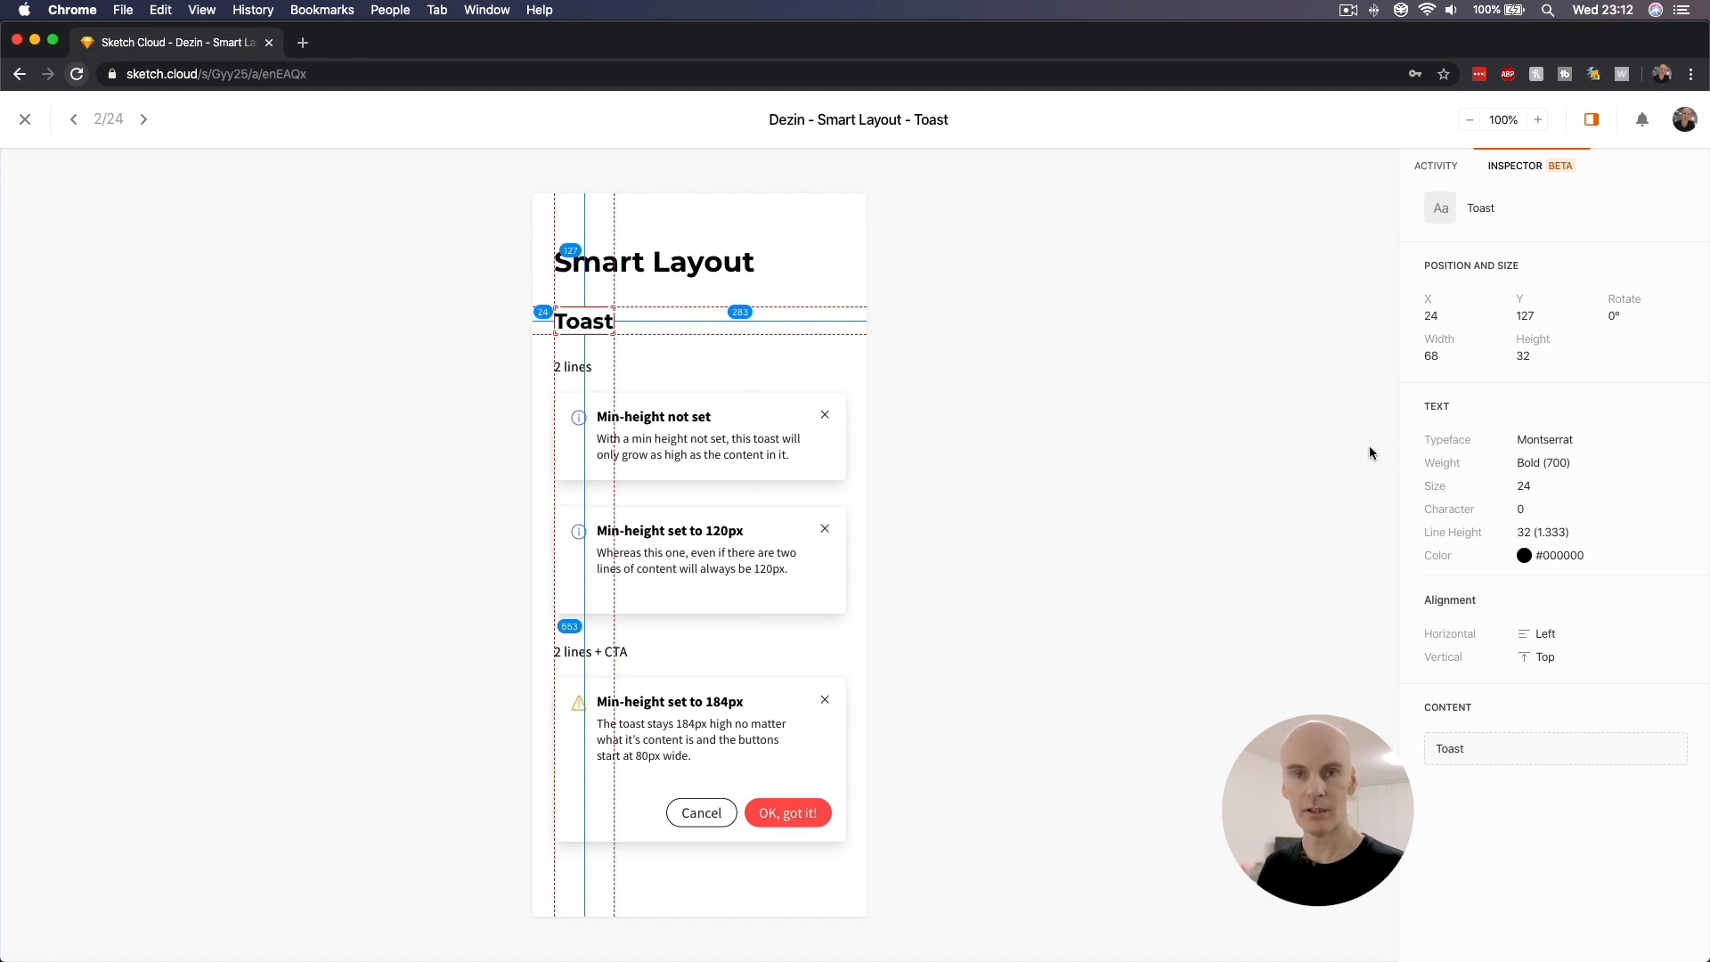
click(1200, 418)
- Inspect the close icon's bounding box and path, then the second toast's background layer
click(824, 415)
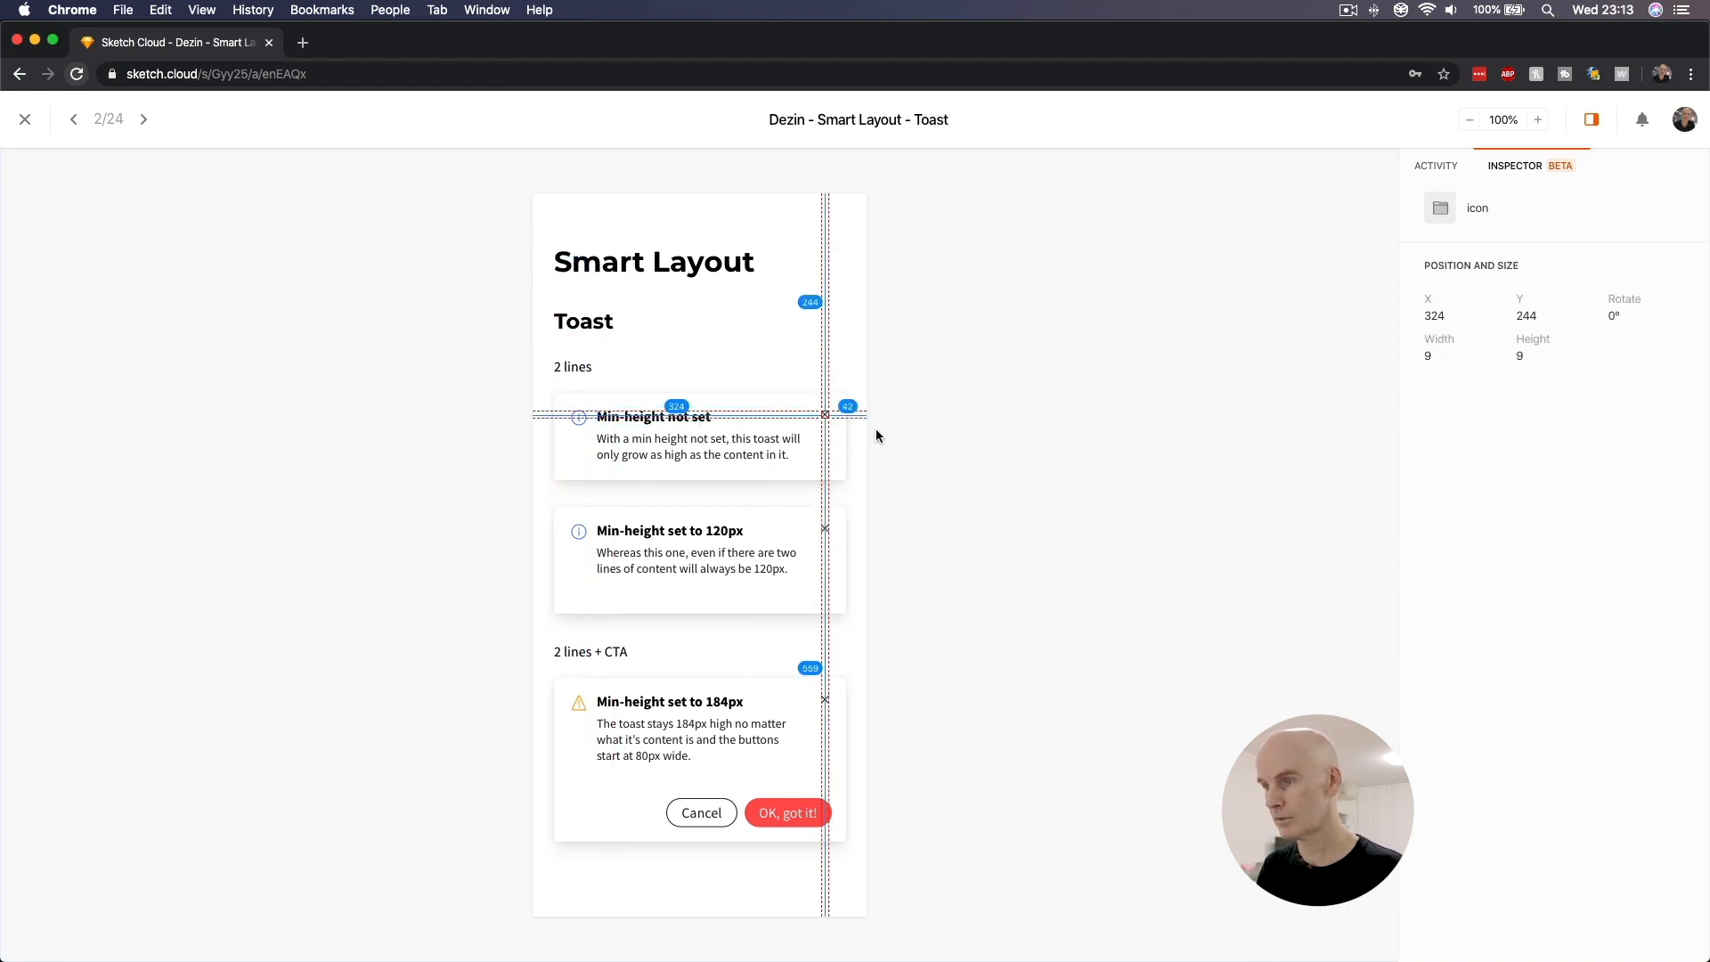
click(828, 416)
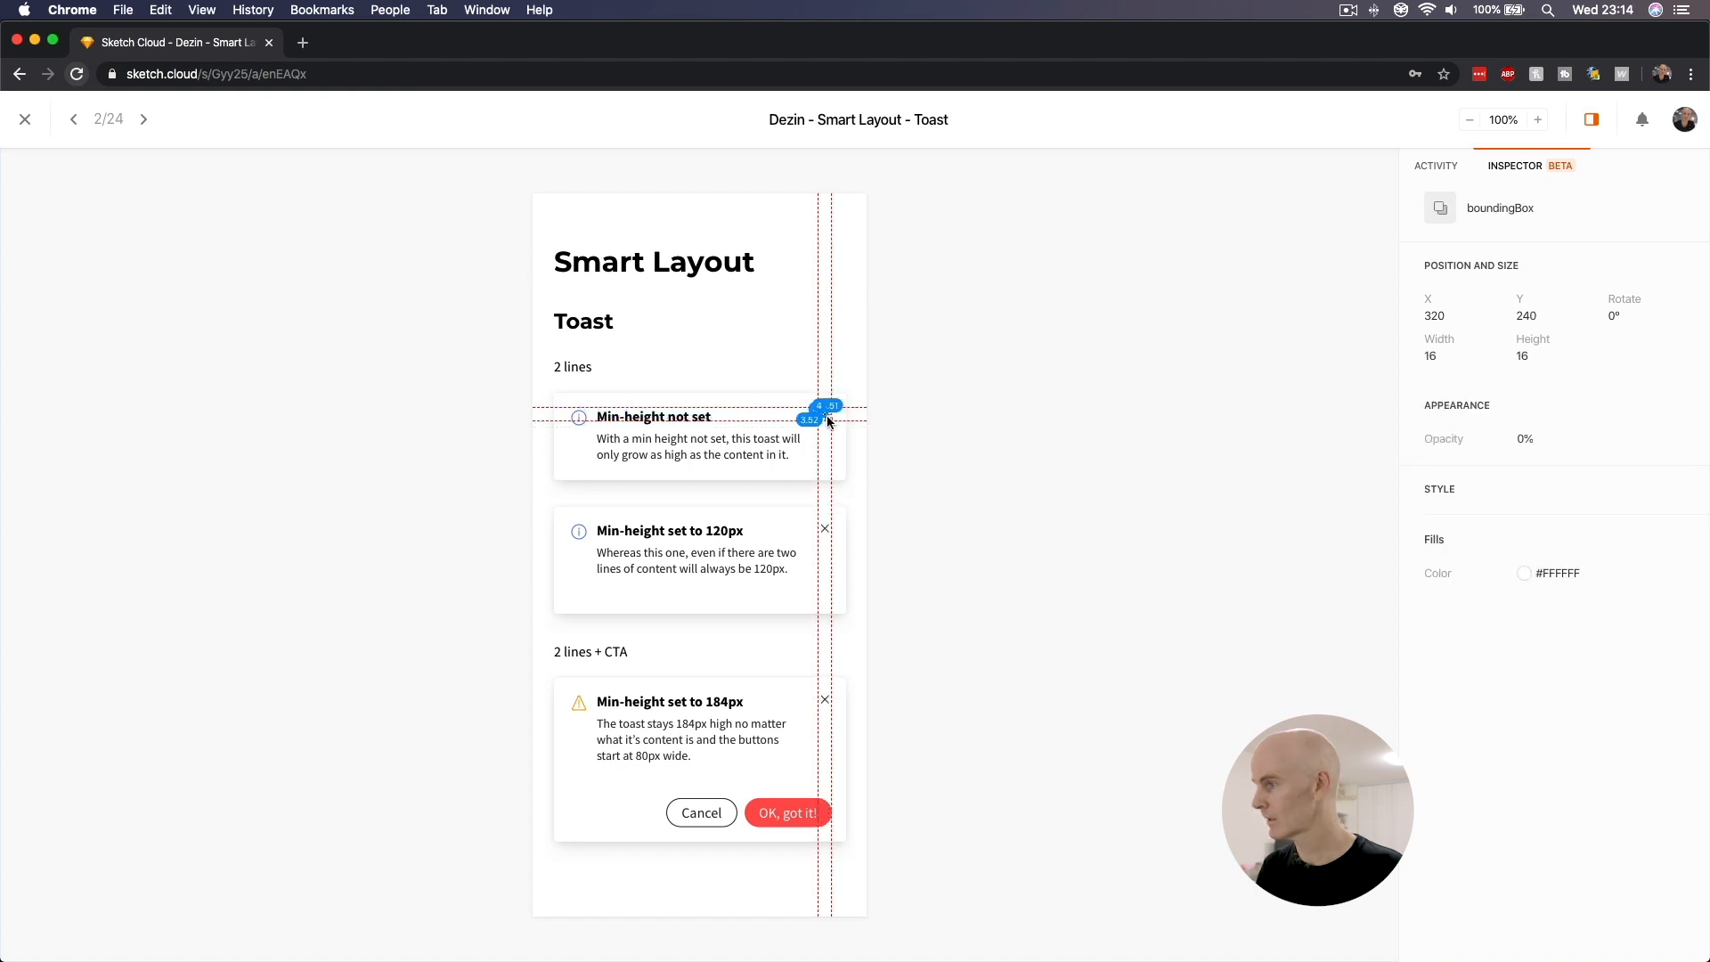
click(827, 417)
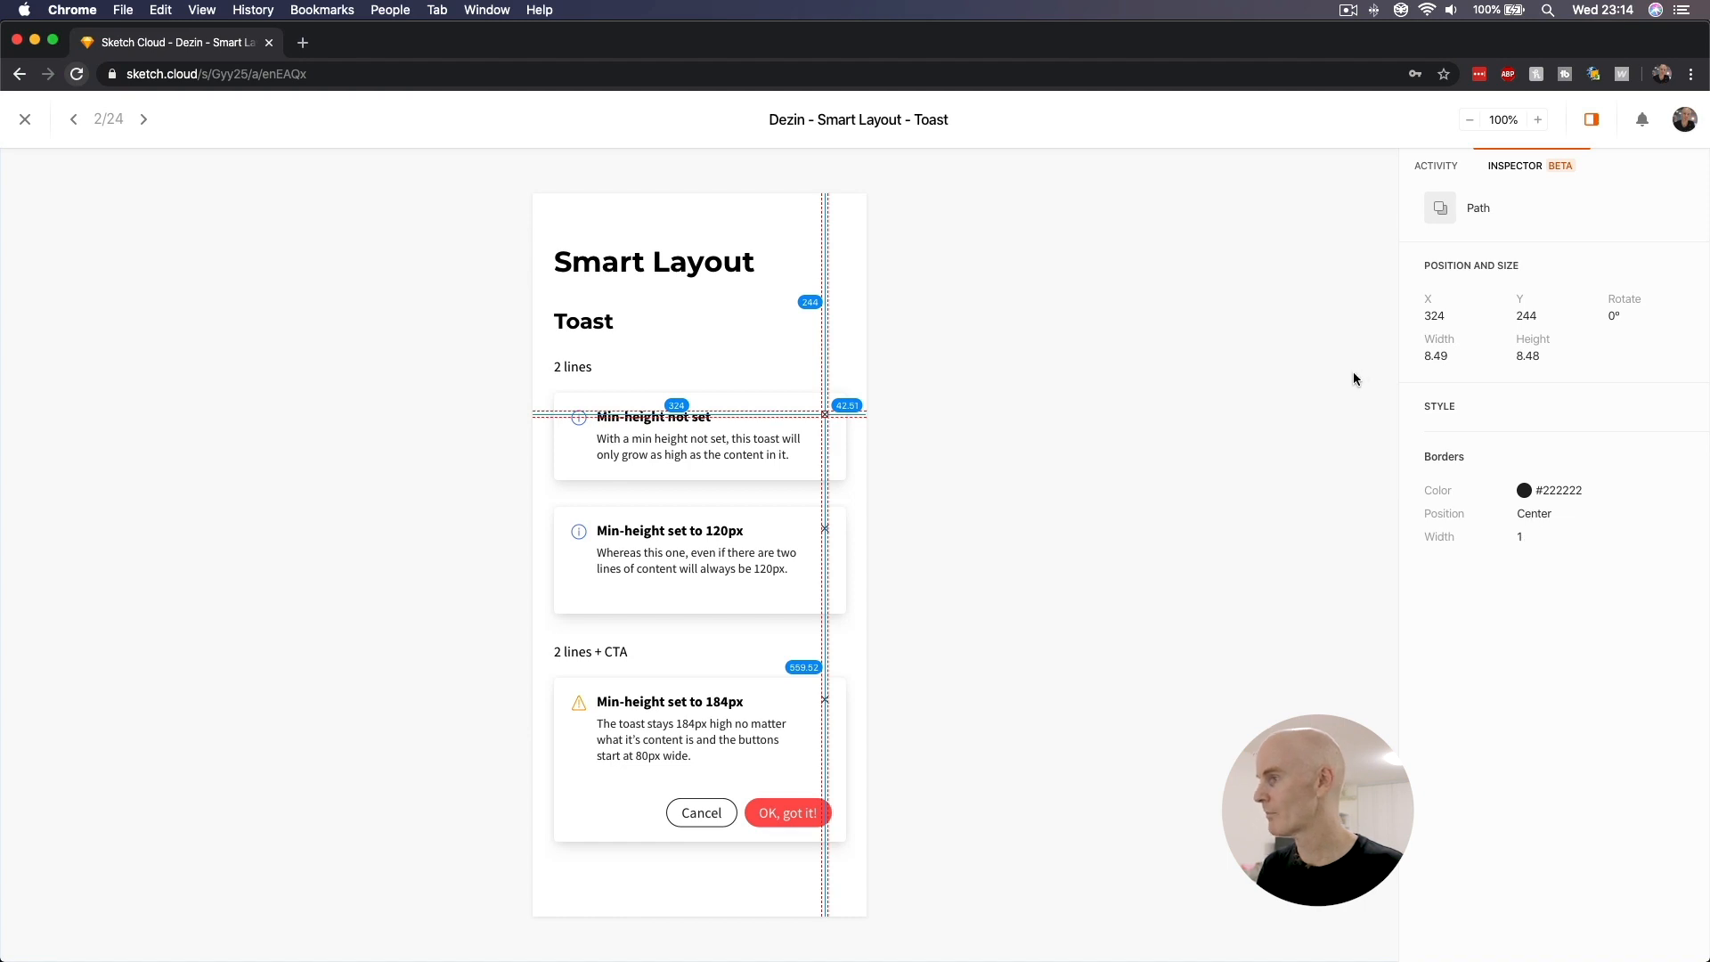
click(1042, 315)
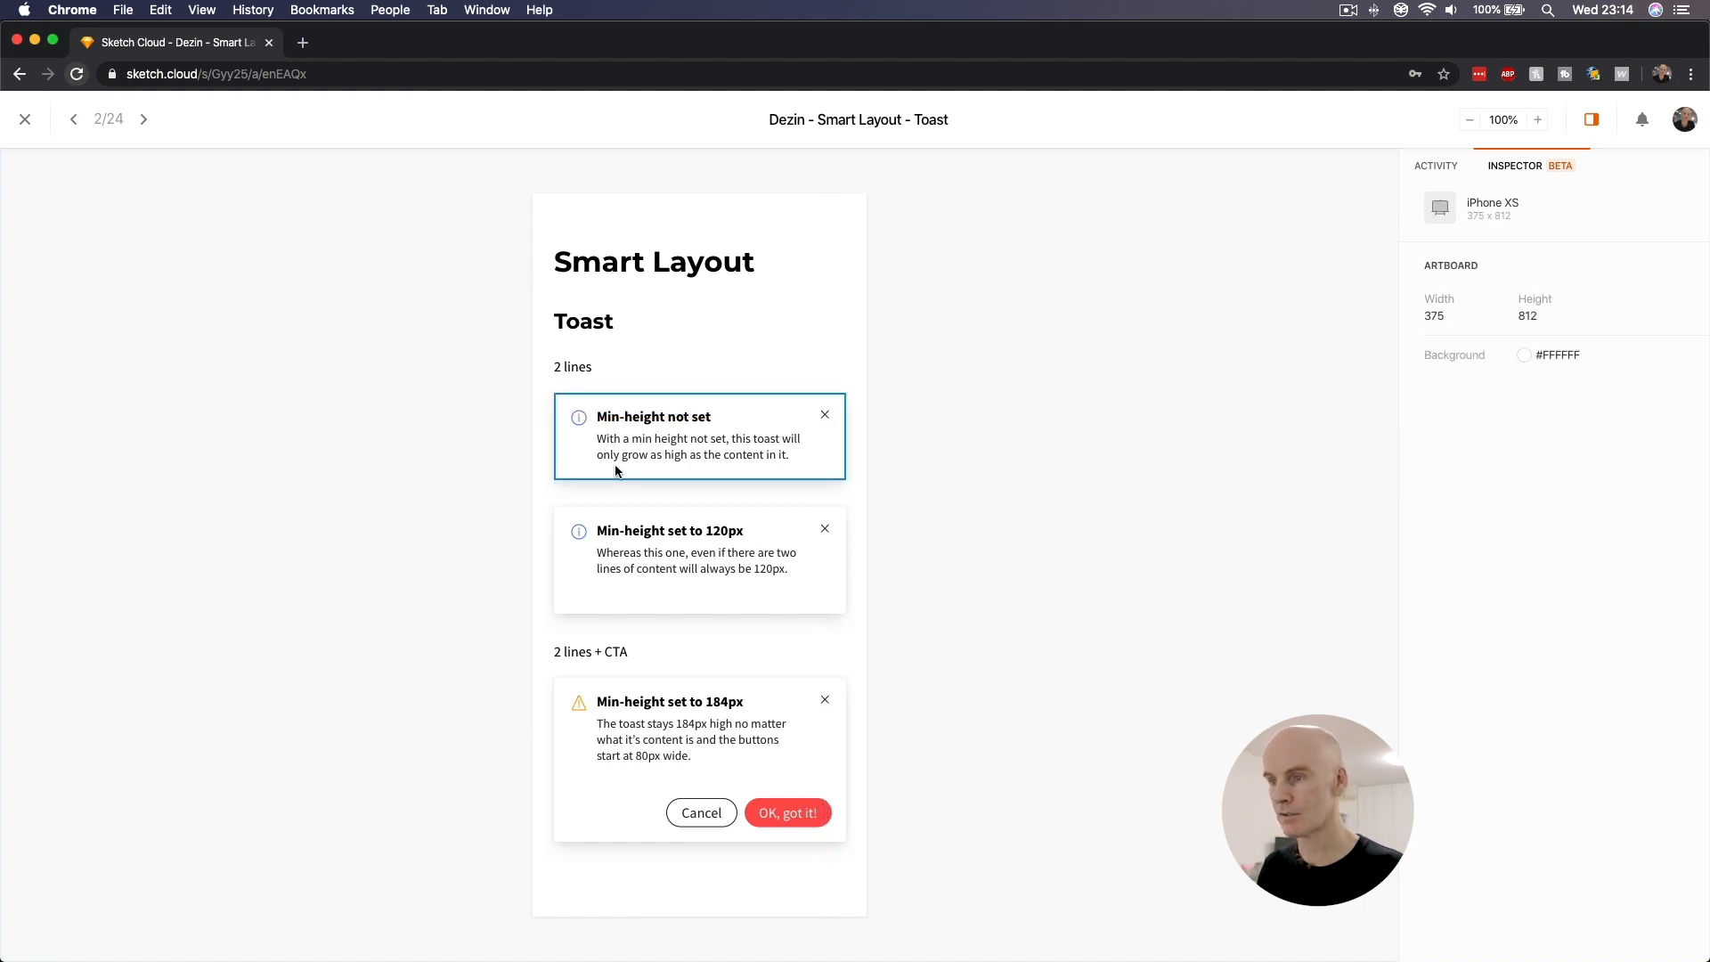
click(766, 606)
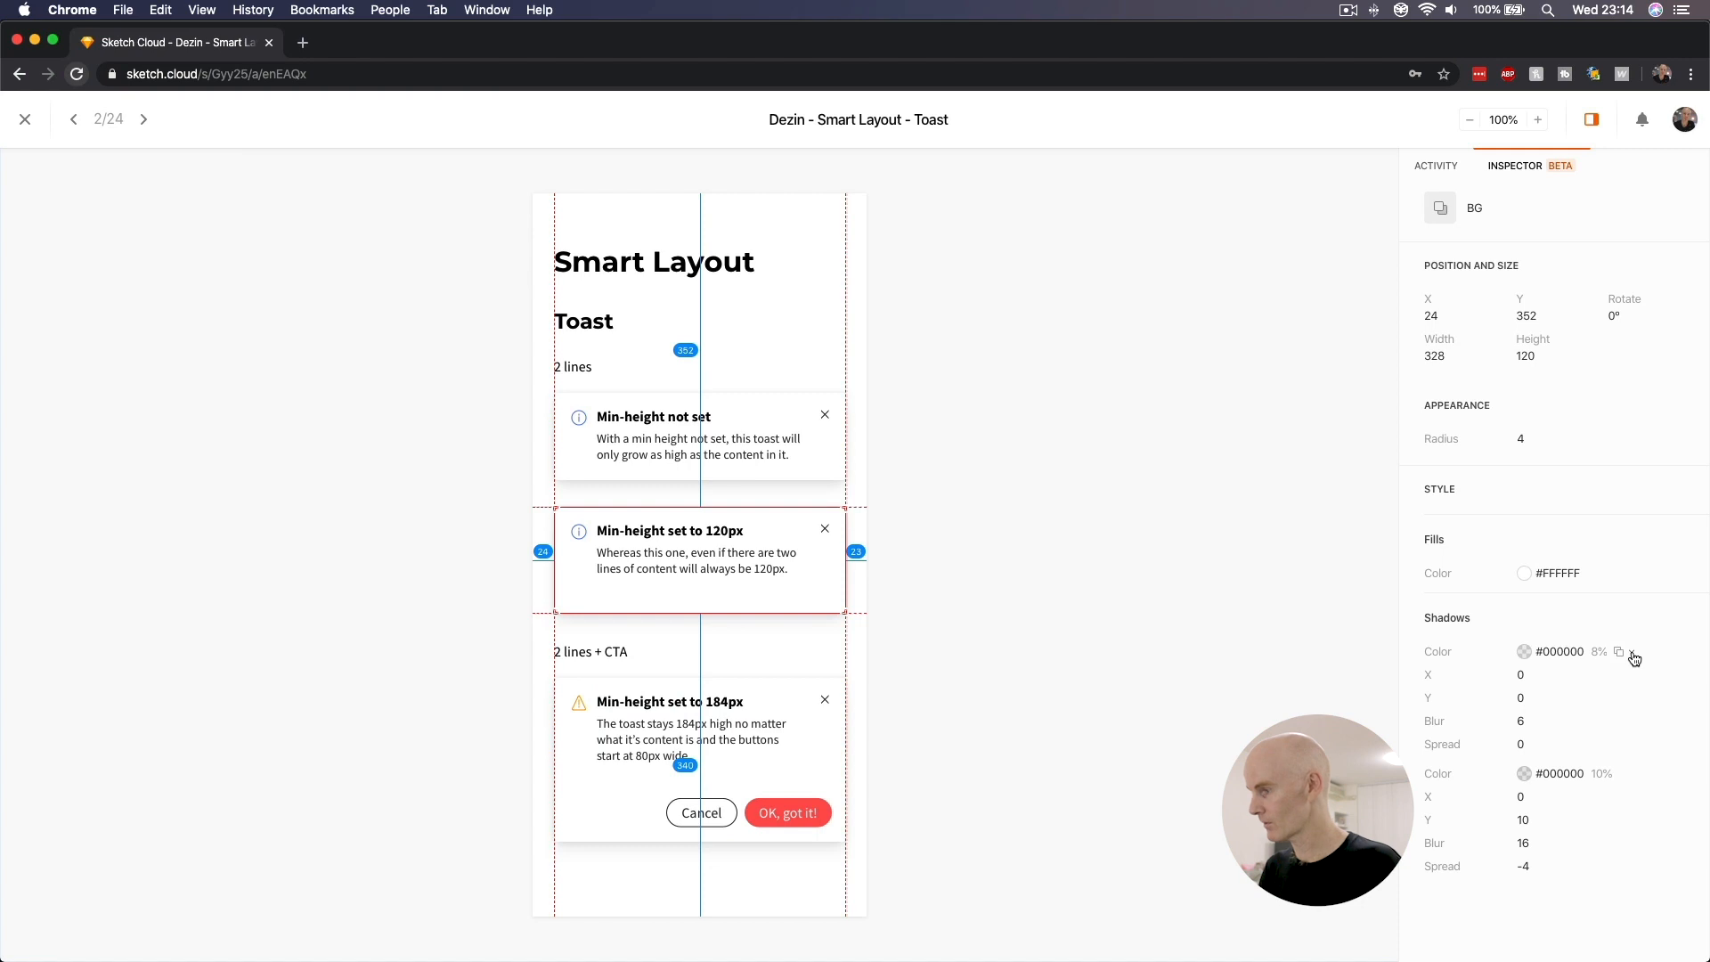
- Glance at the checklist notes, then inspect and select the third toast's whole body text
key(super+Tab)
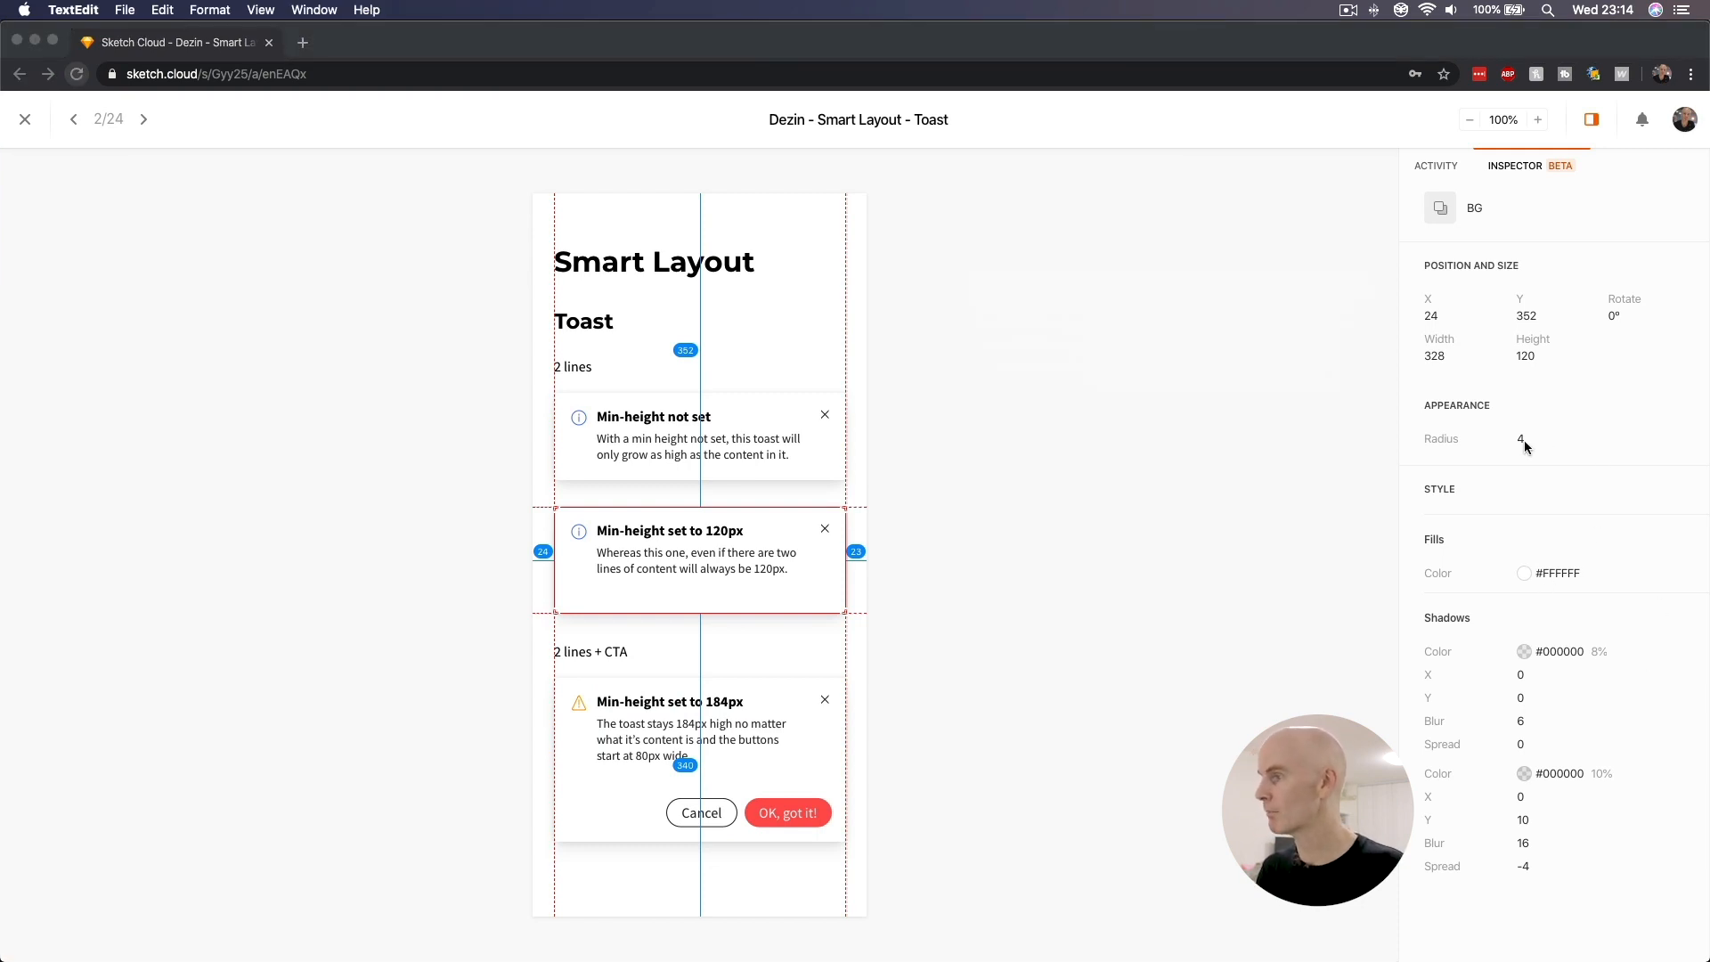
click(1239, 320)
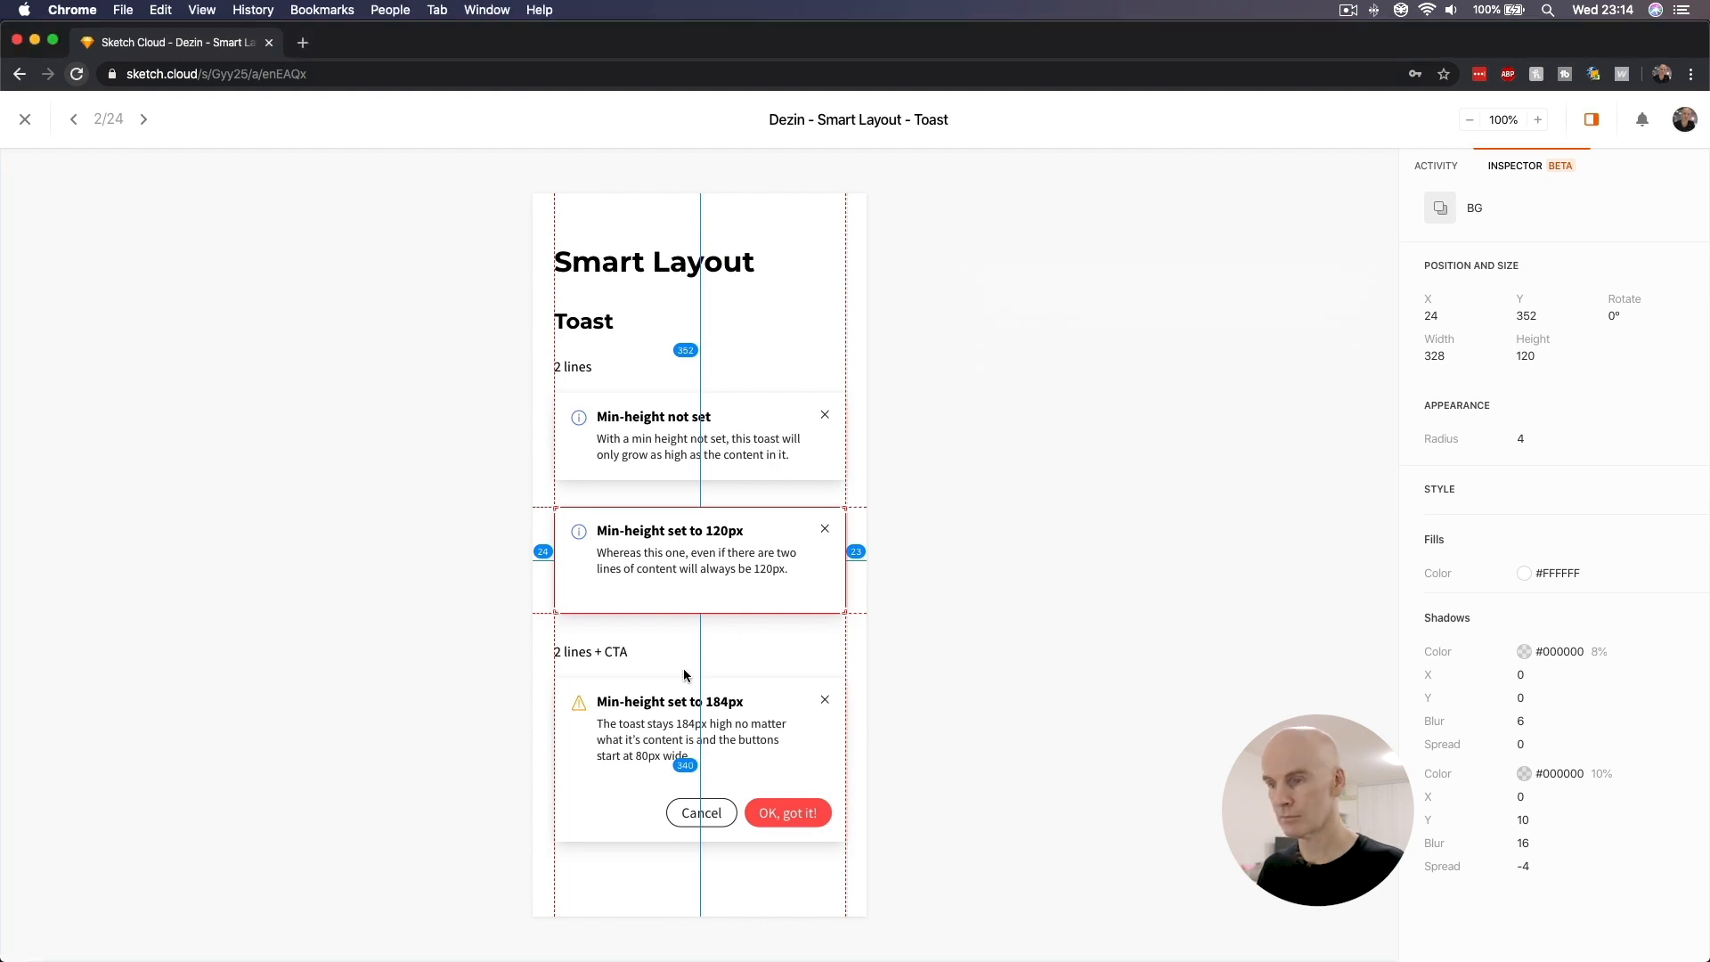
click(628, 742)
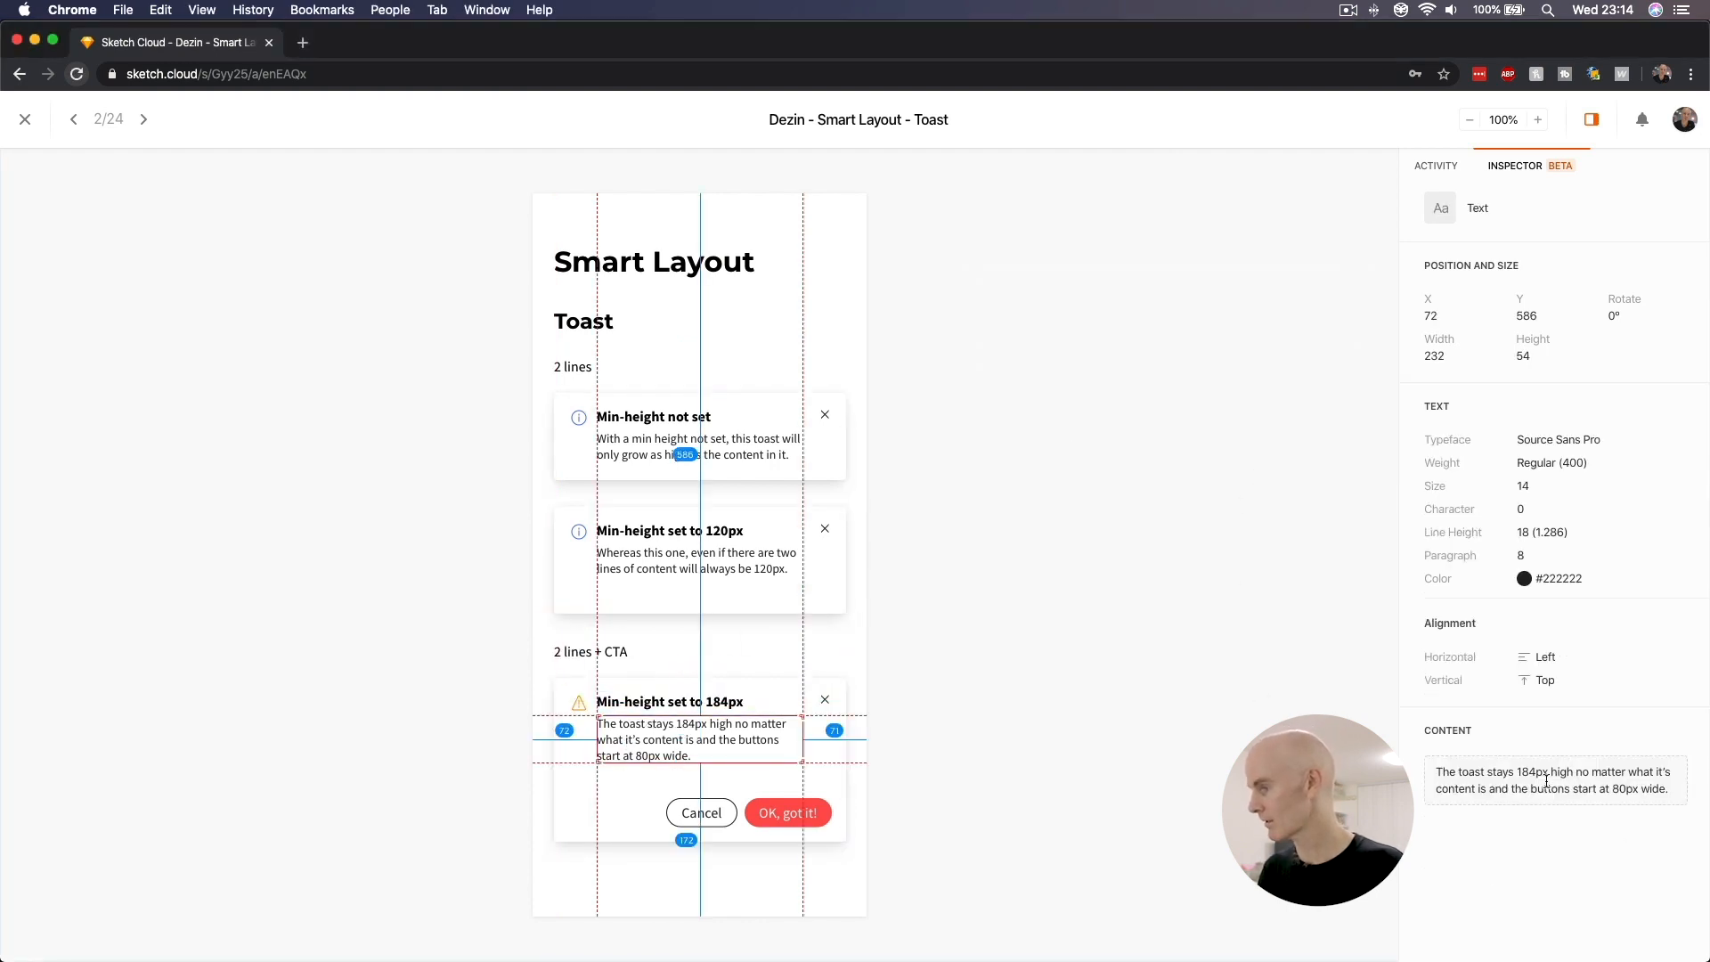
triple_click(1582, 786)
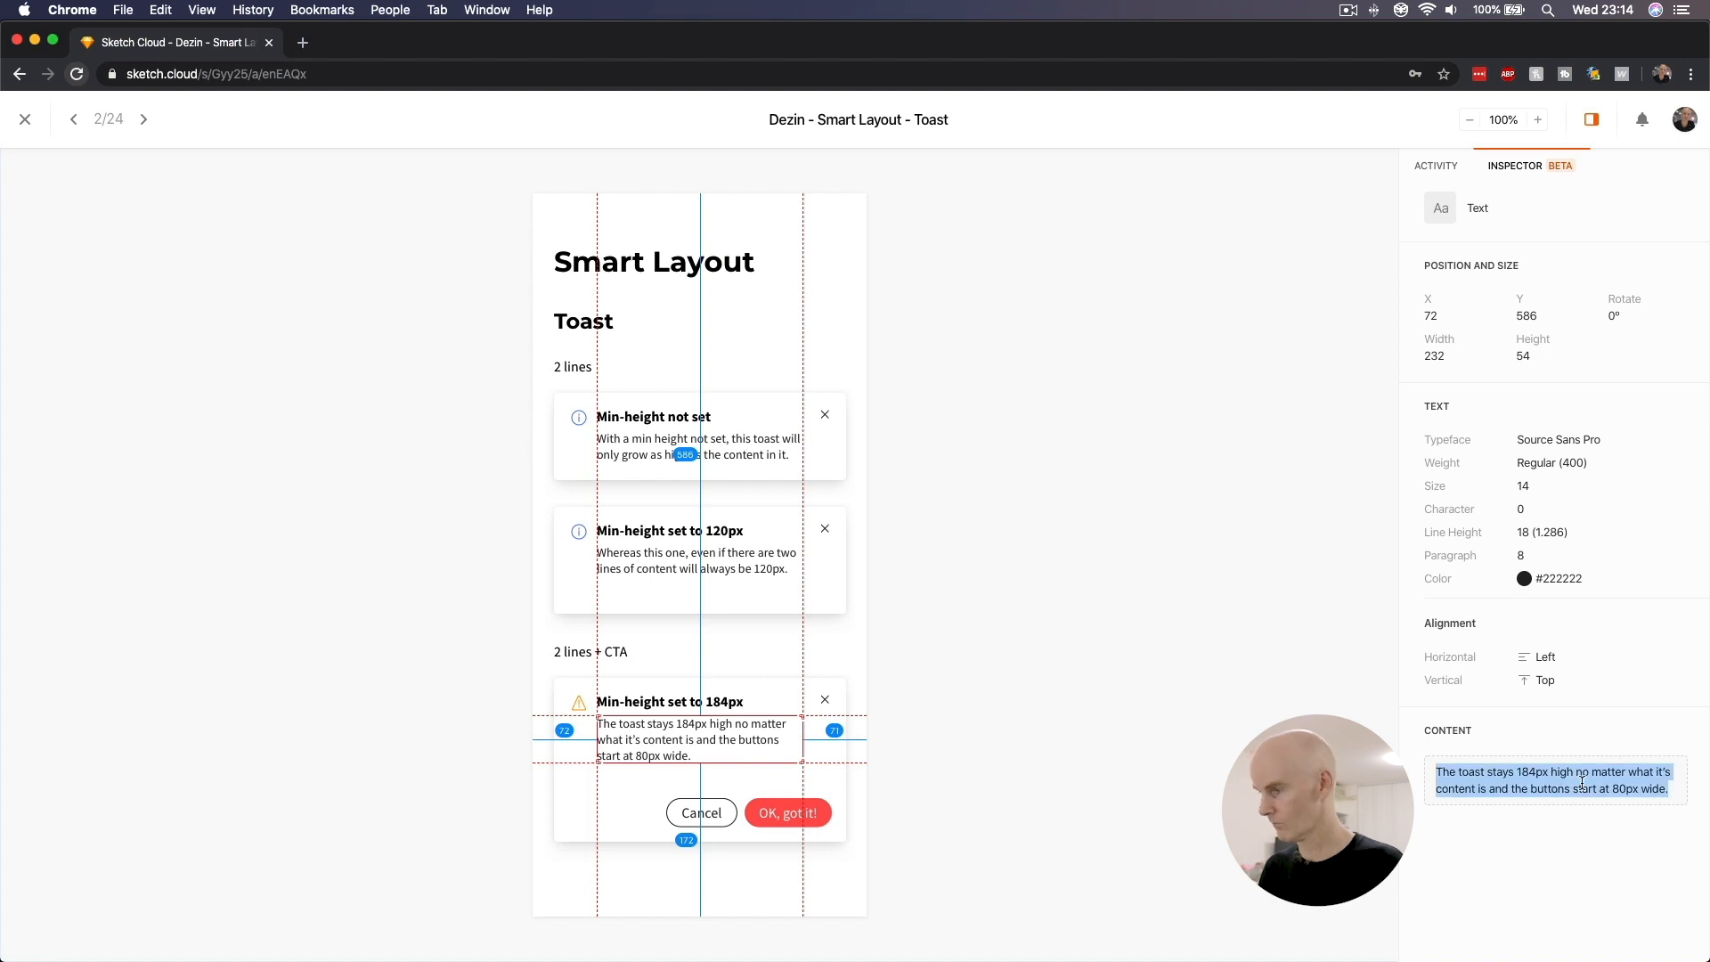
click(1230, 505)
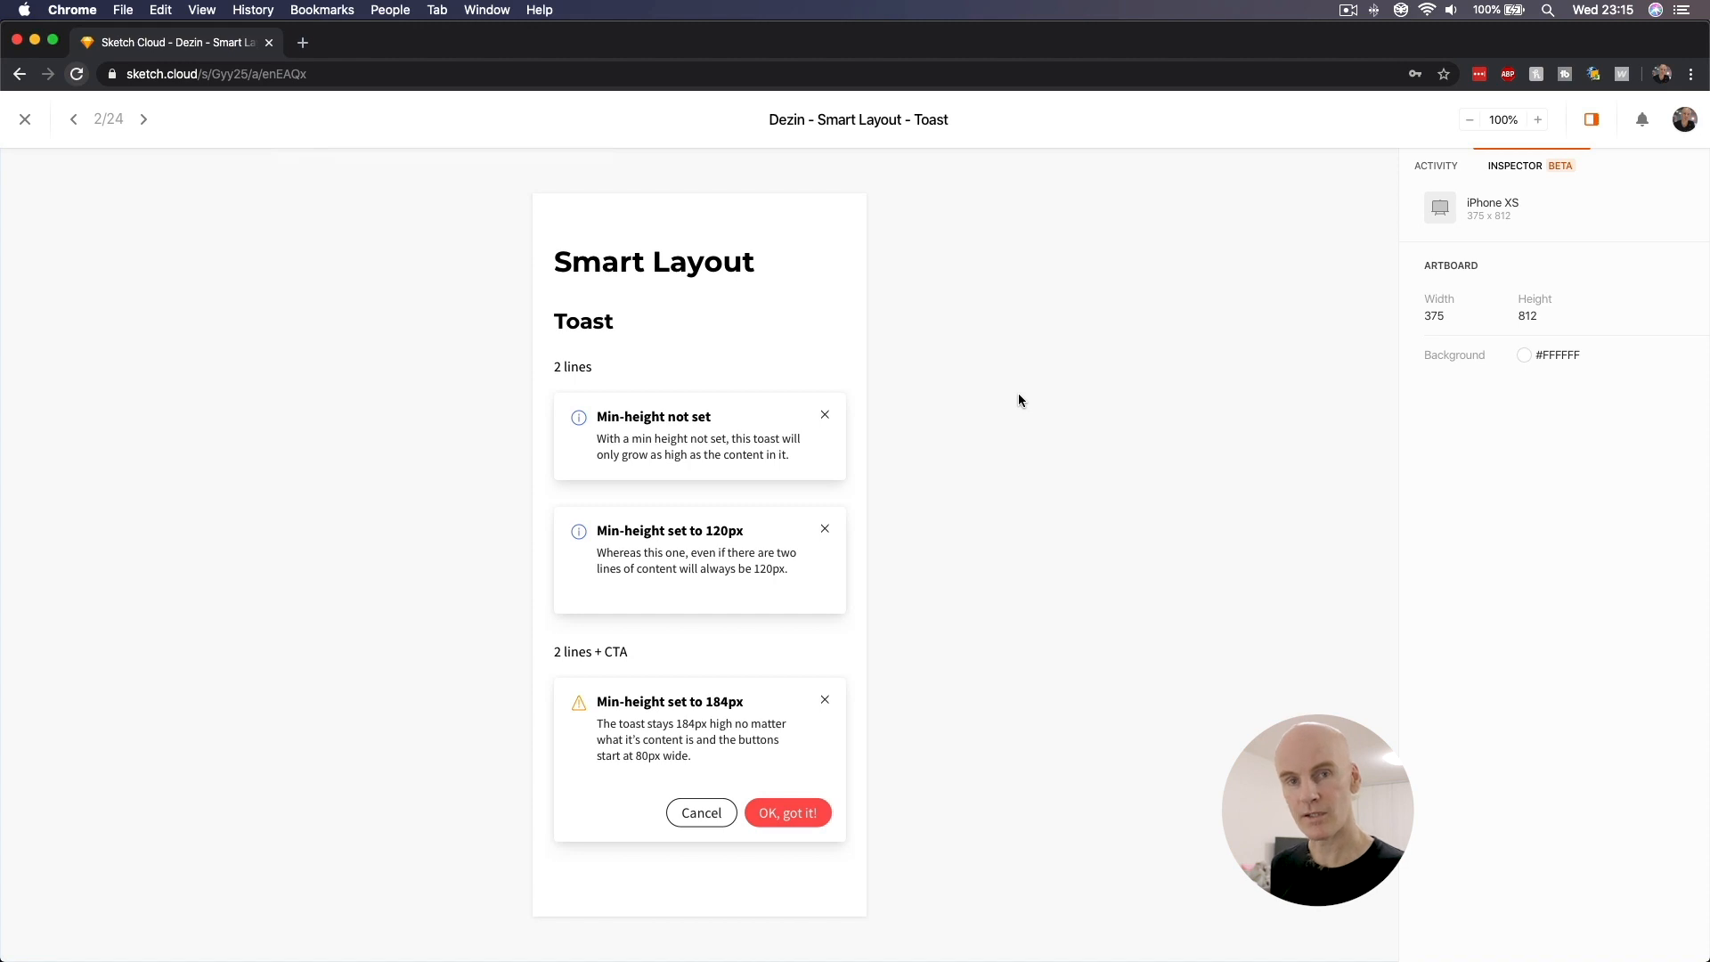
- On Cards Horz, inspect the card image, EDUCATION label, author avatar and Learn more button with its label
key(Right)
key(Right)
click(361, 509)
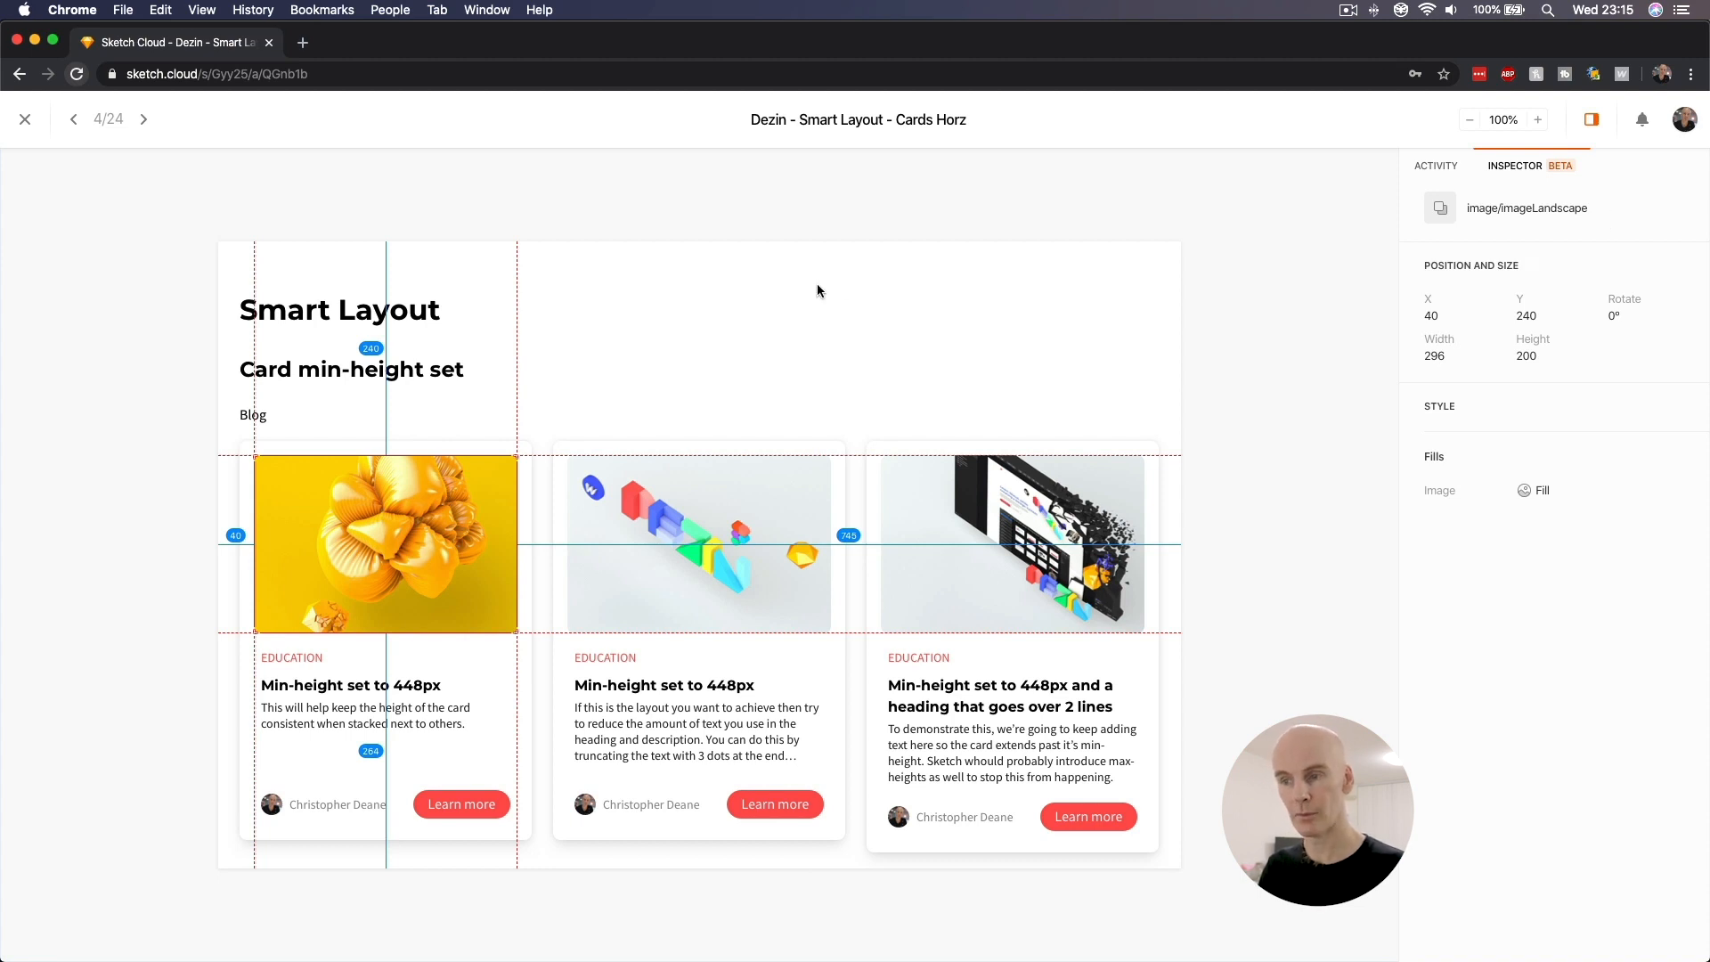
click(309, 652)
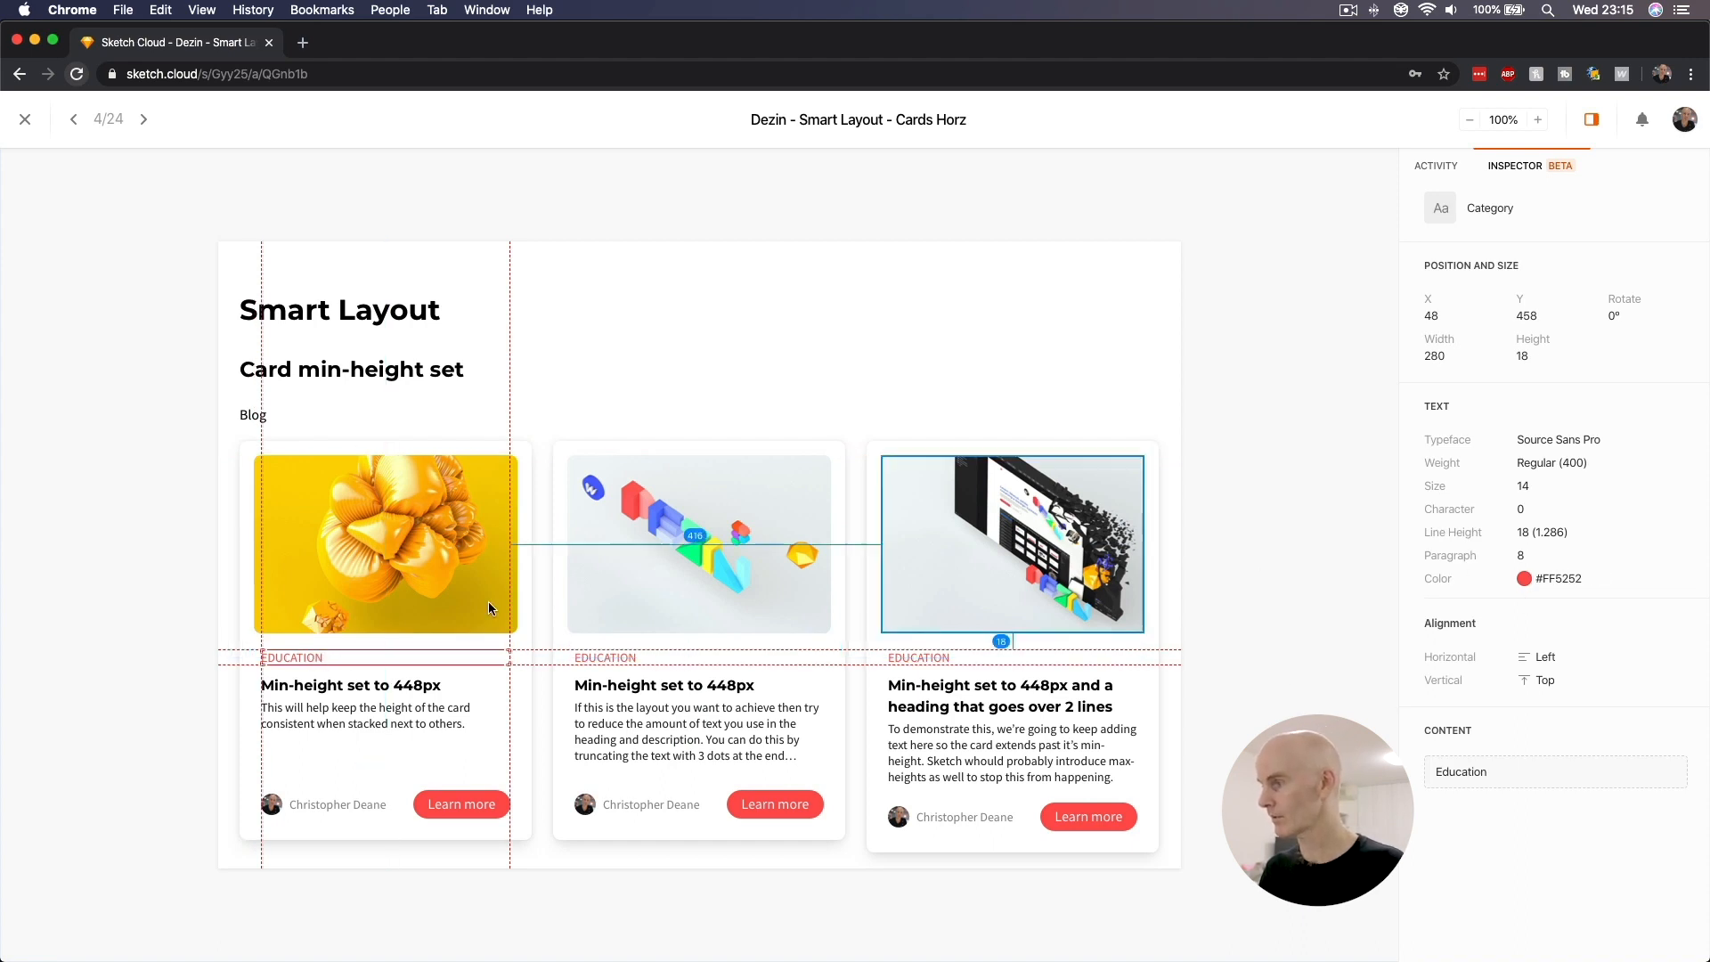
click(272, 803)
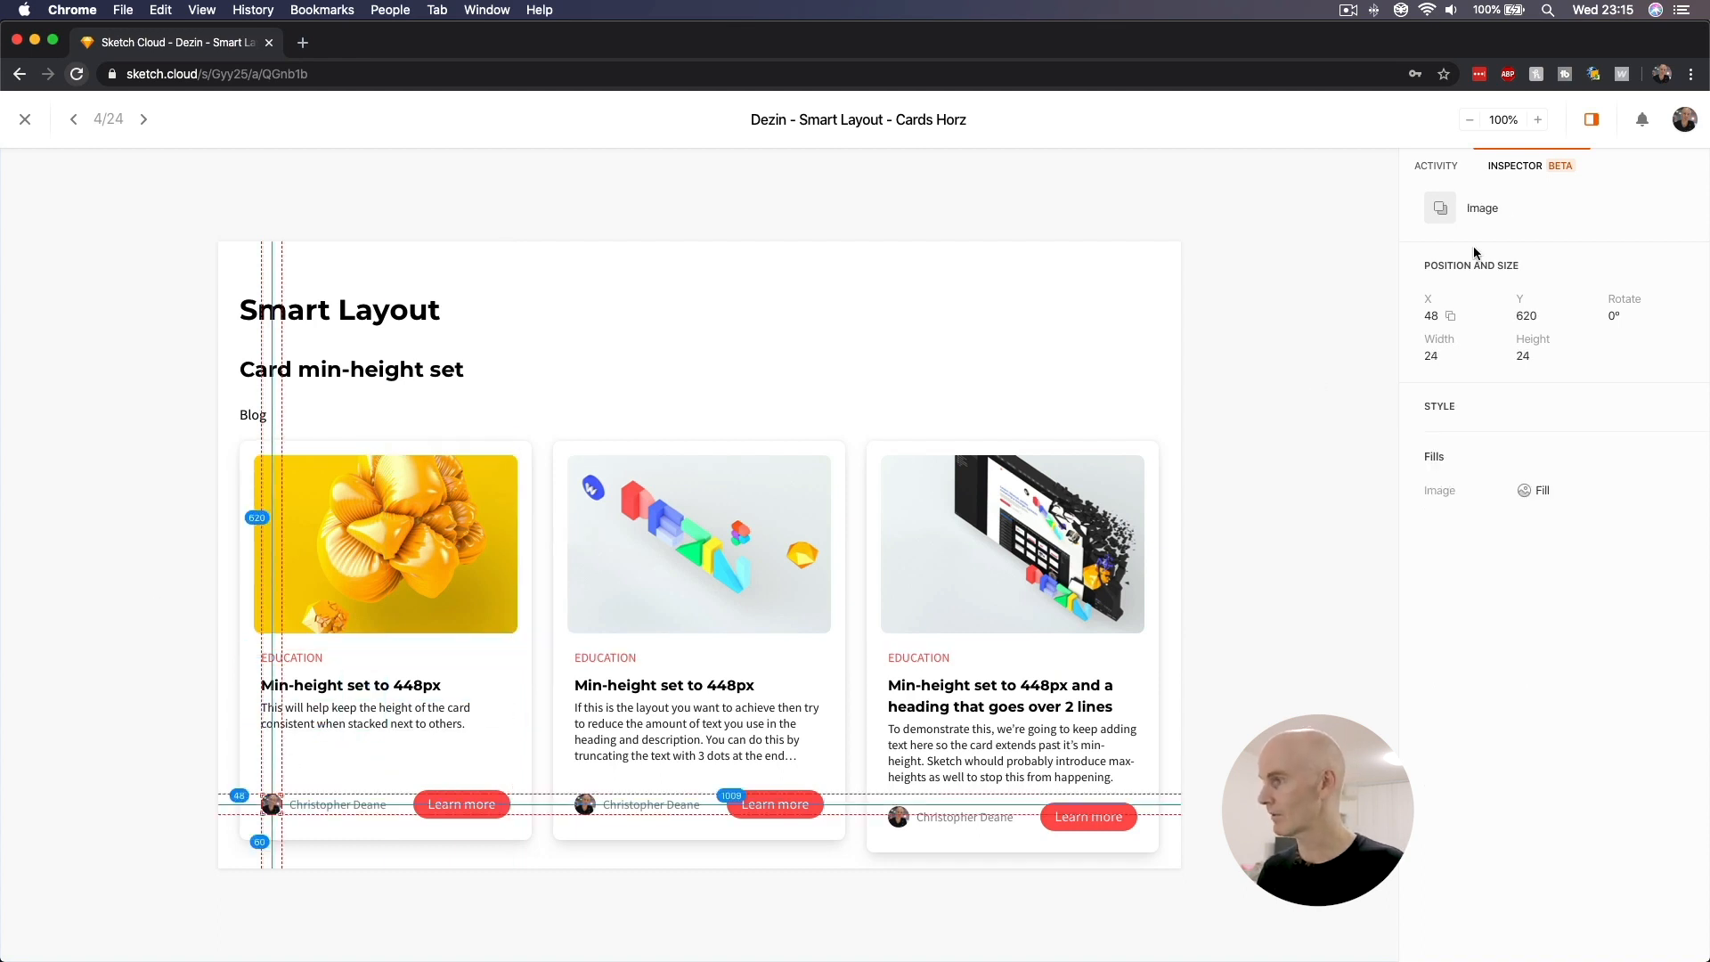
click(434, 799)
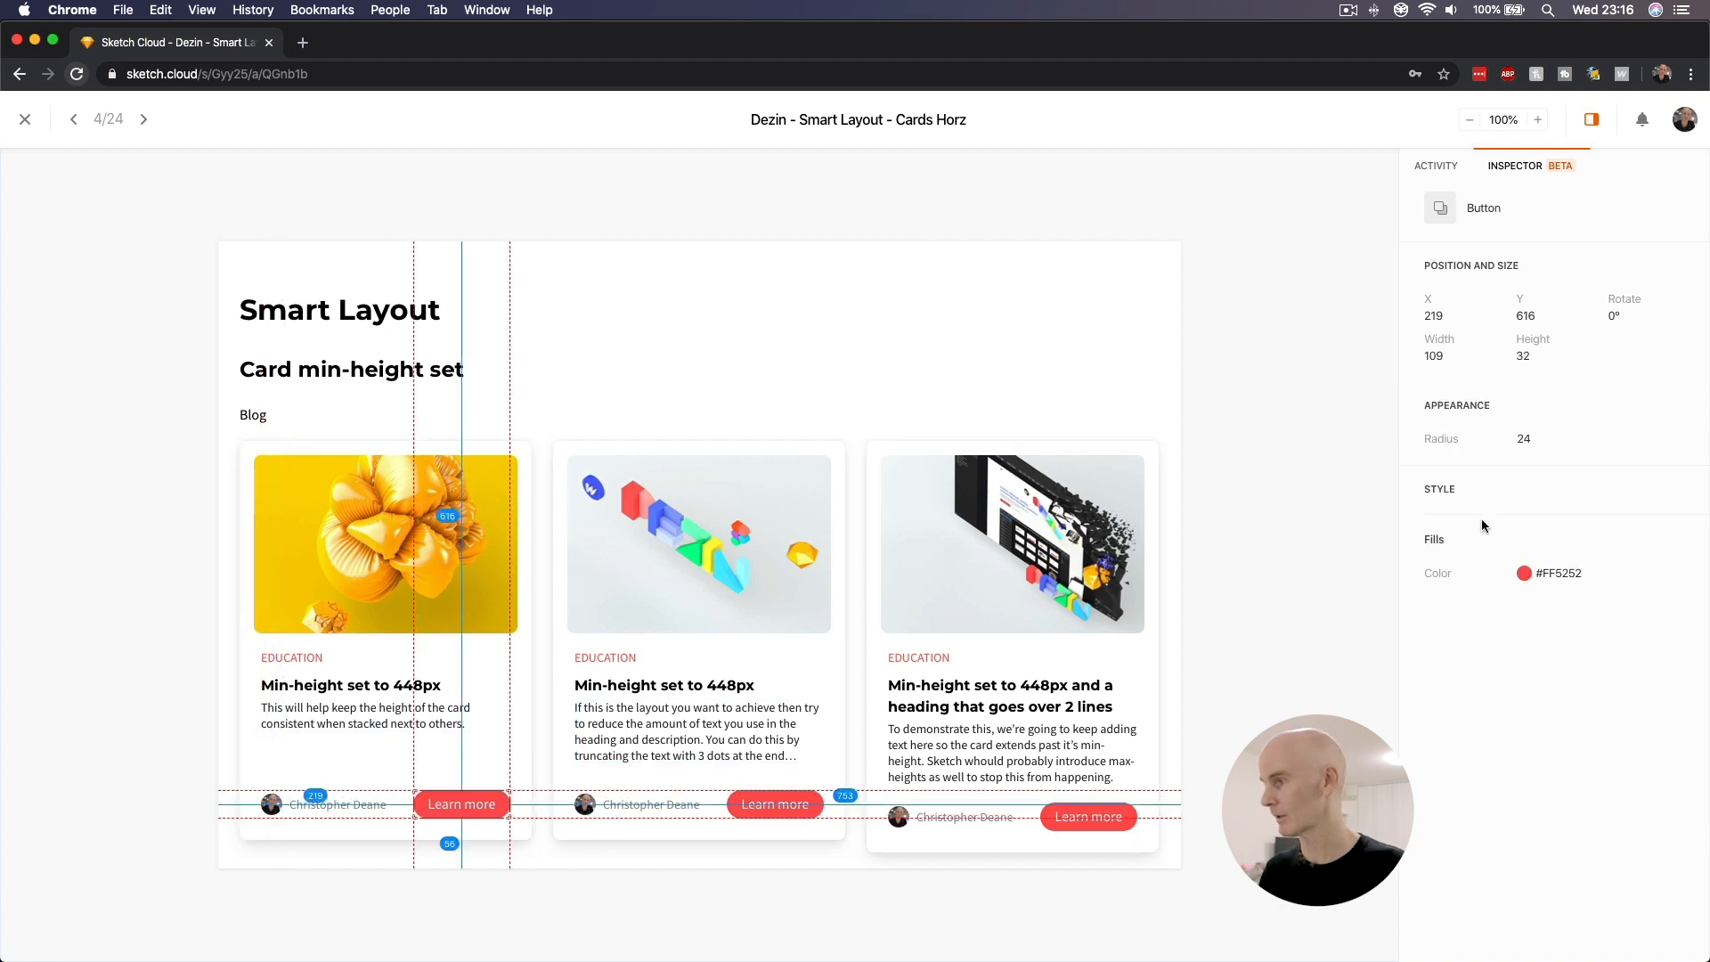
click(450, 807)
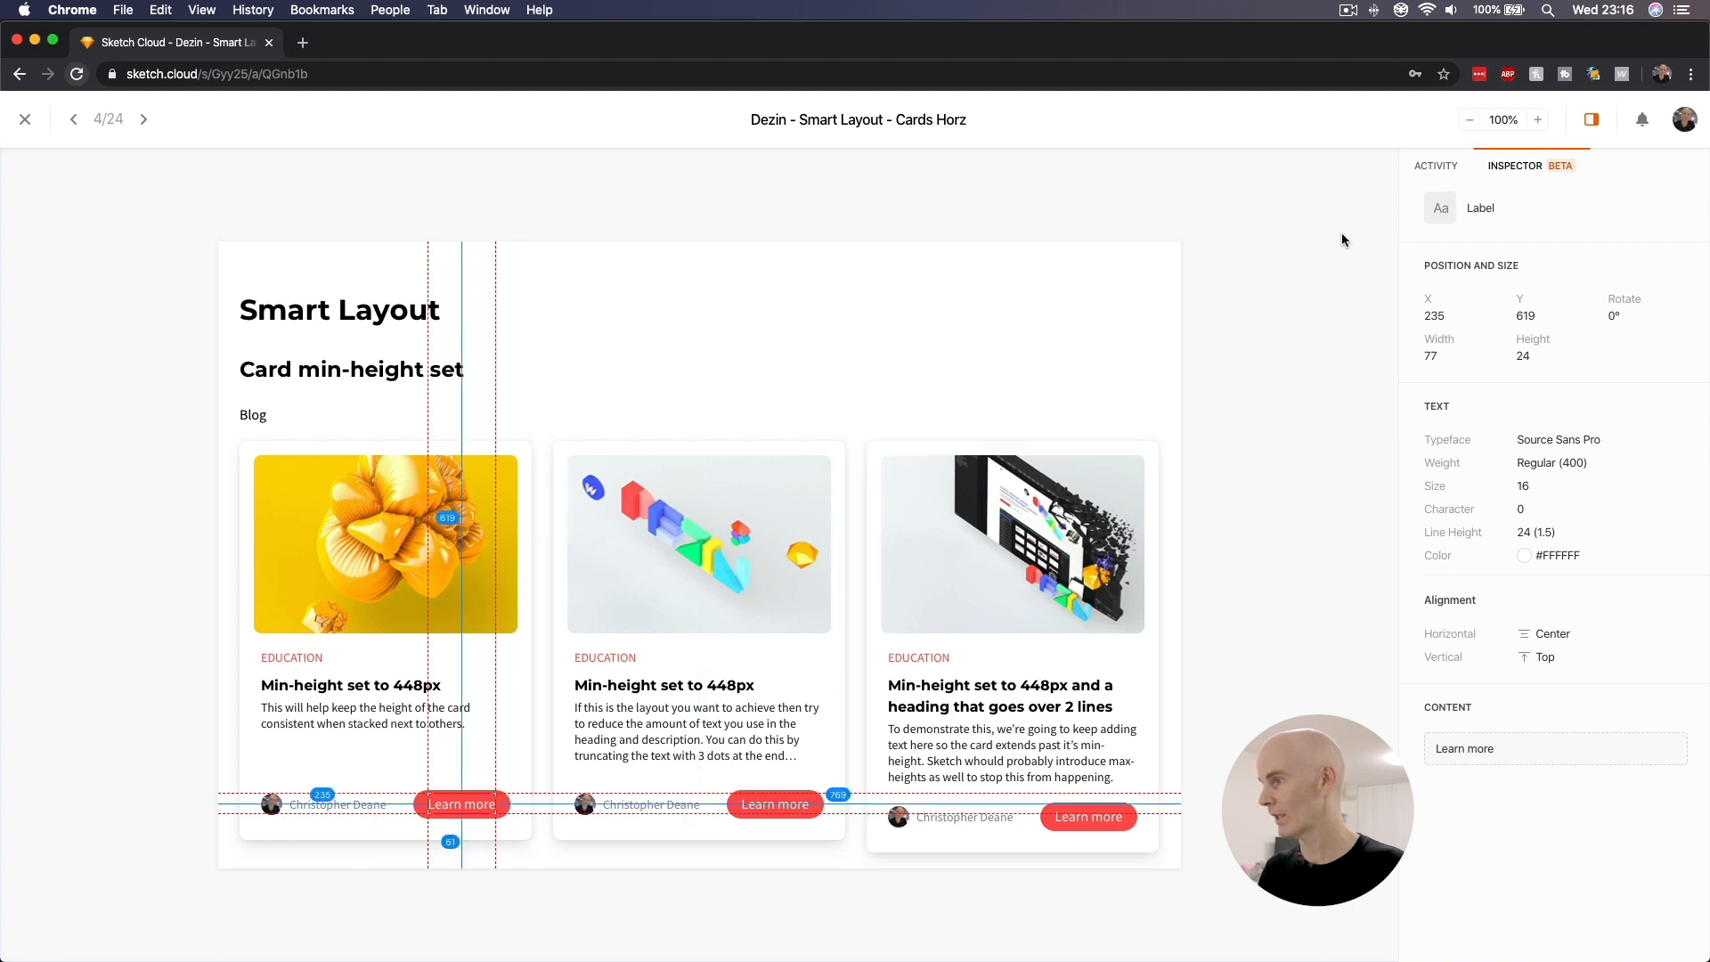
click(1249, 370)
- On the Chat artboard, inspect the message input field and its placeholder text
key(Right)
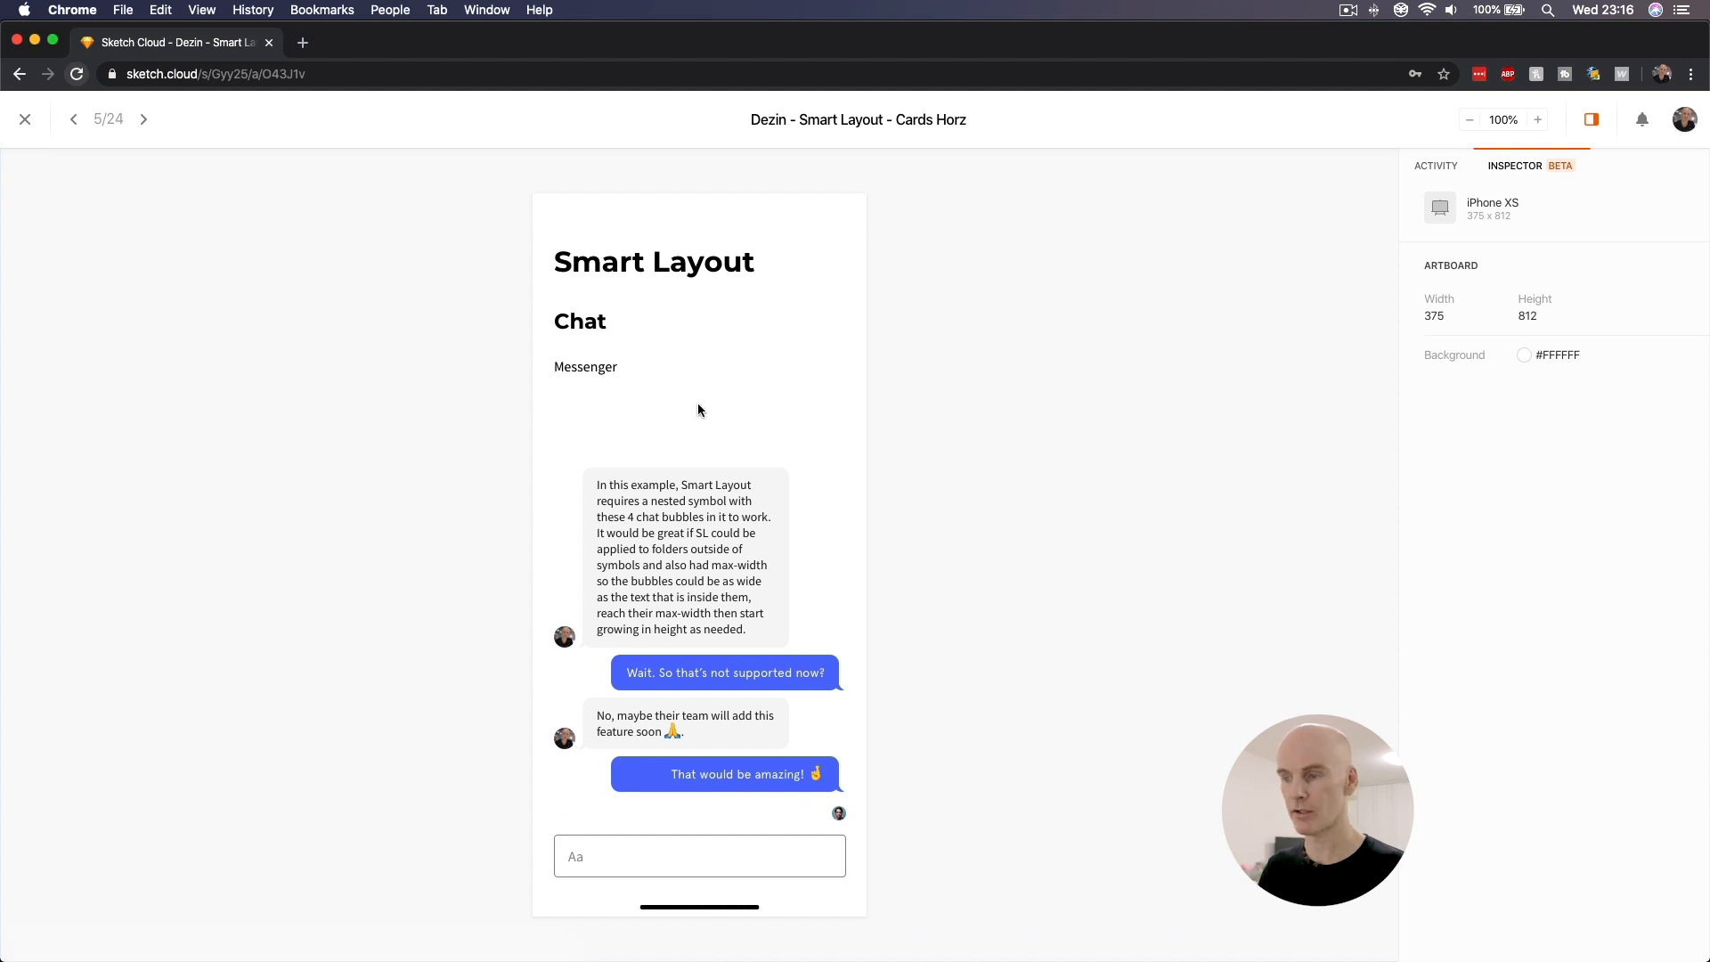
click(618, 842)
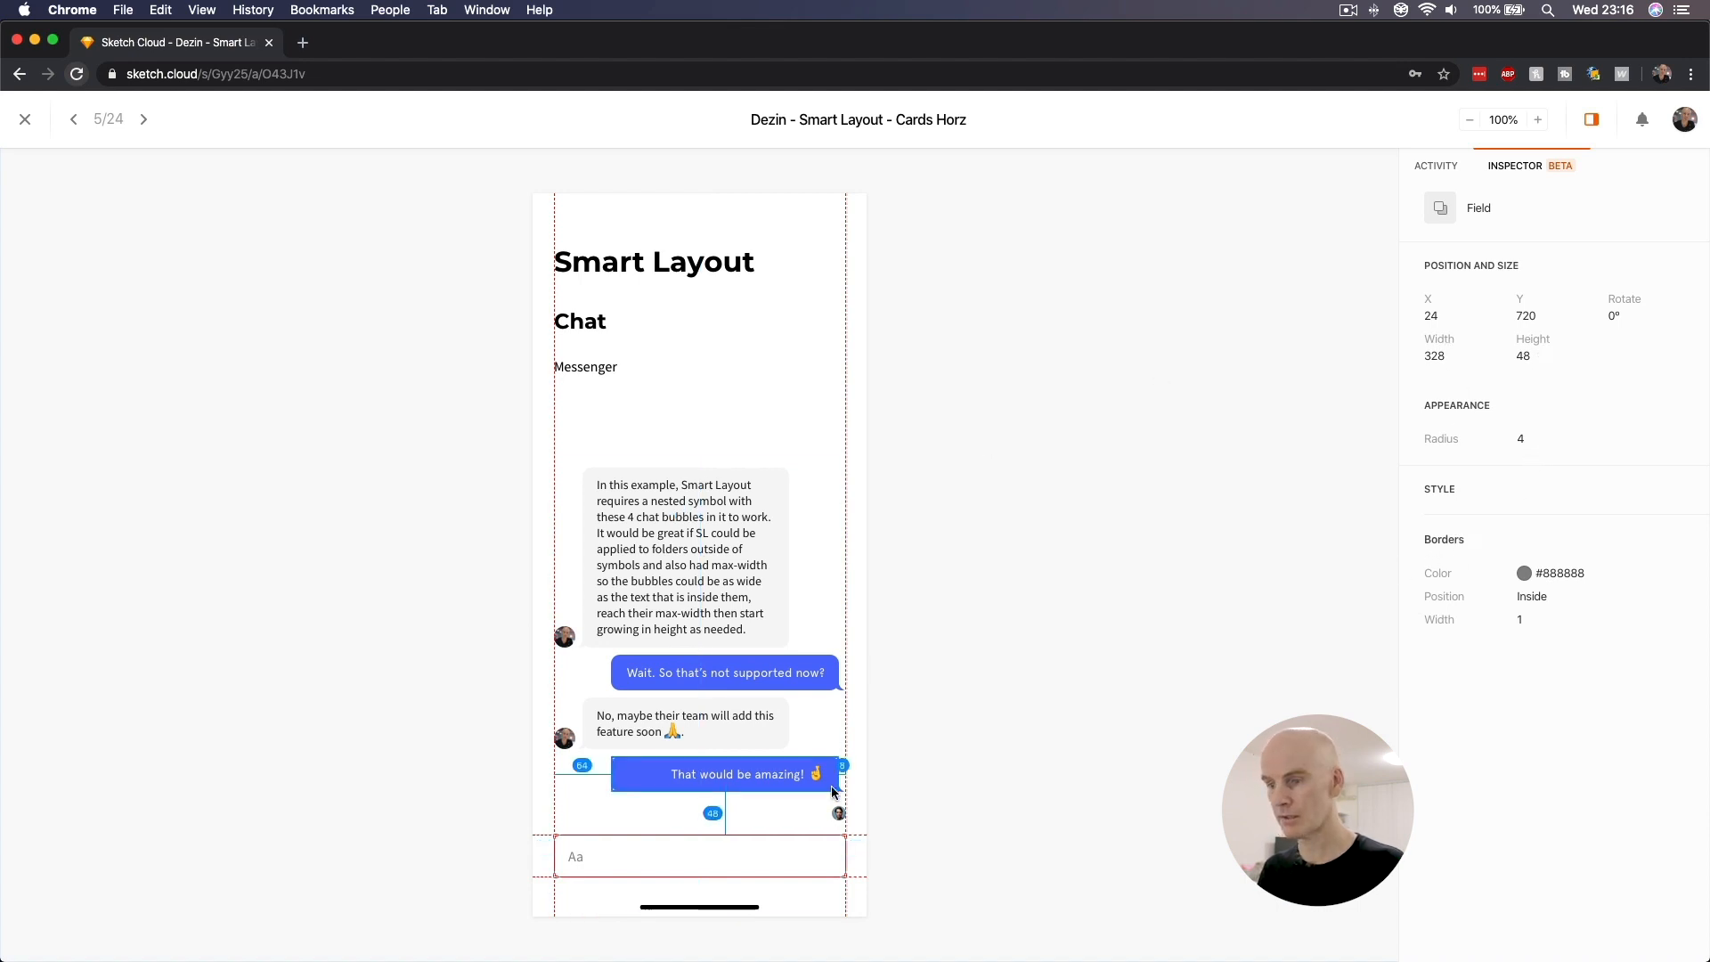
click(597, 854)
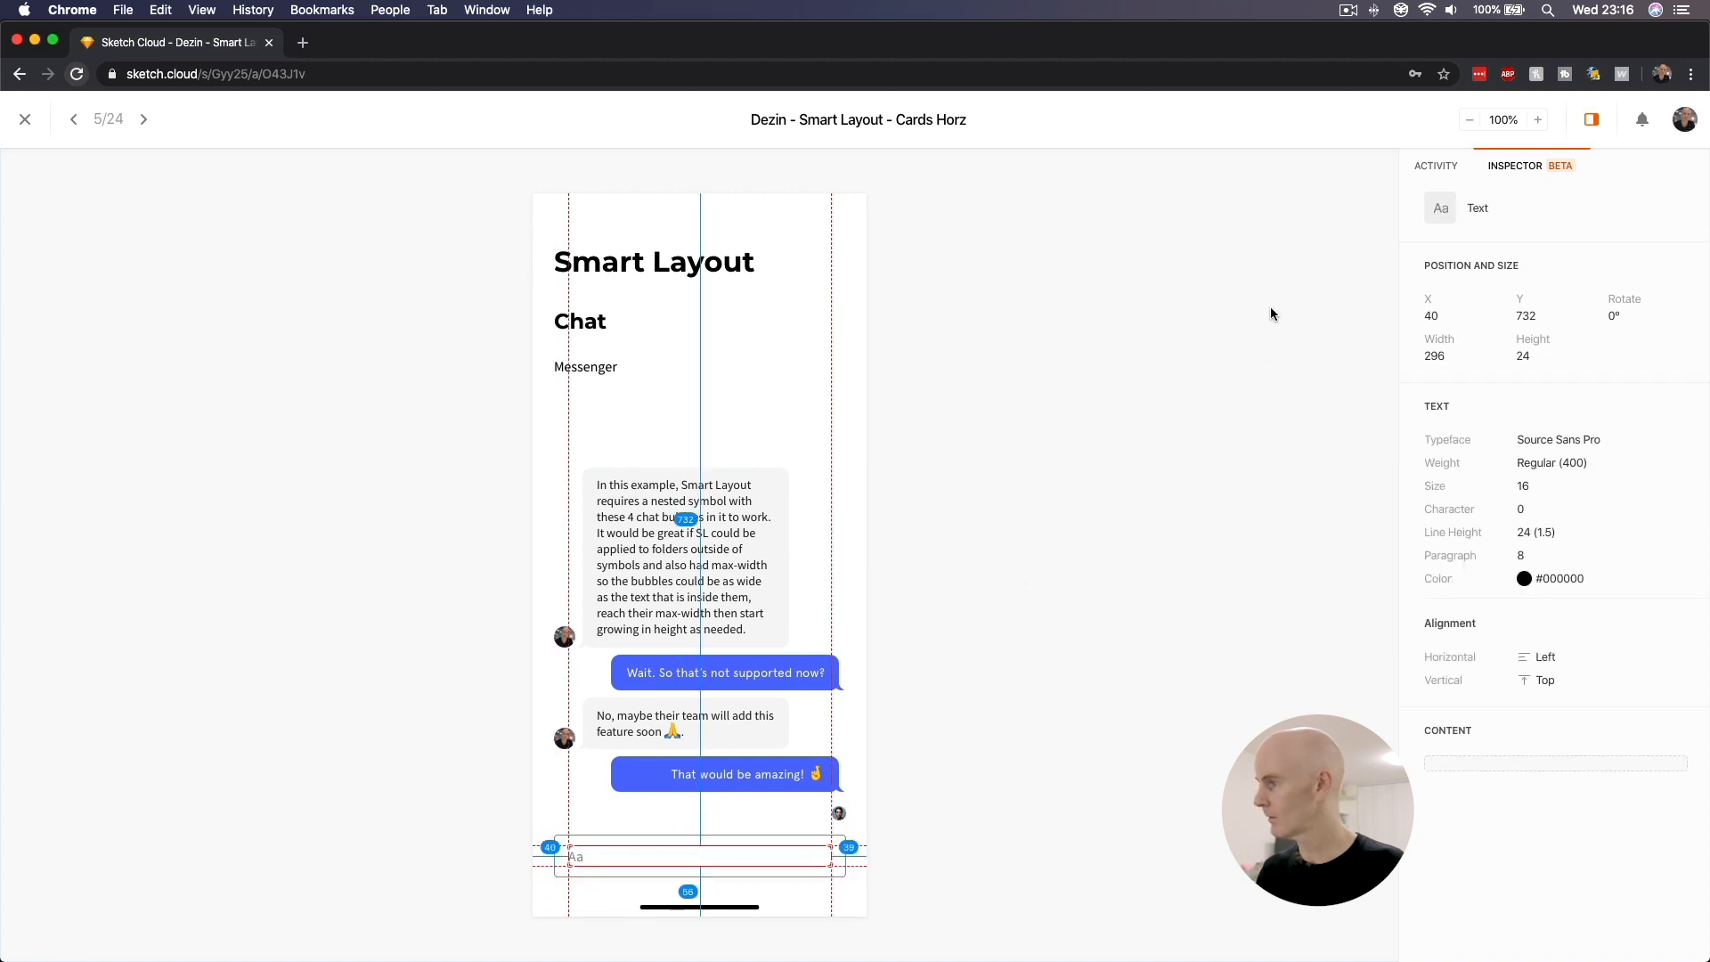
click(1030, 305)
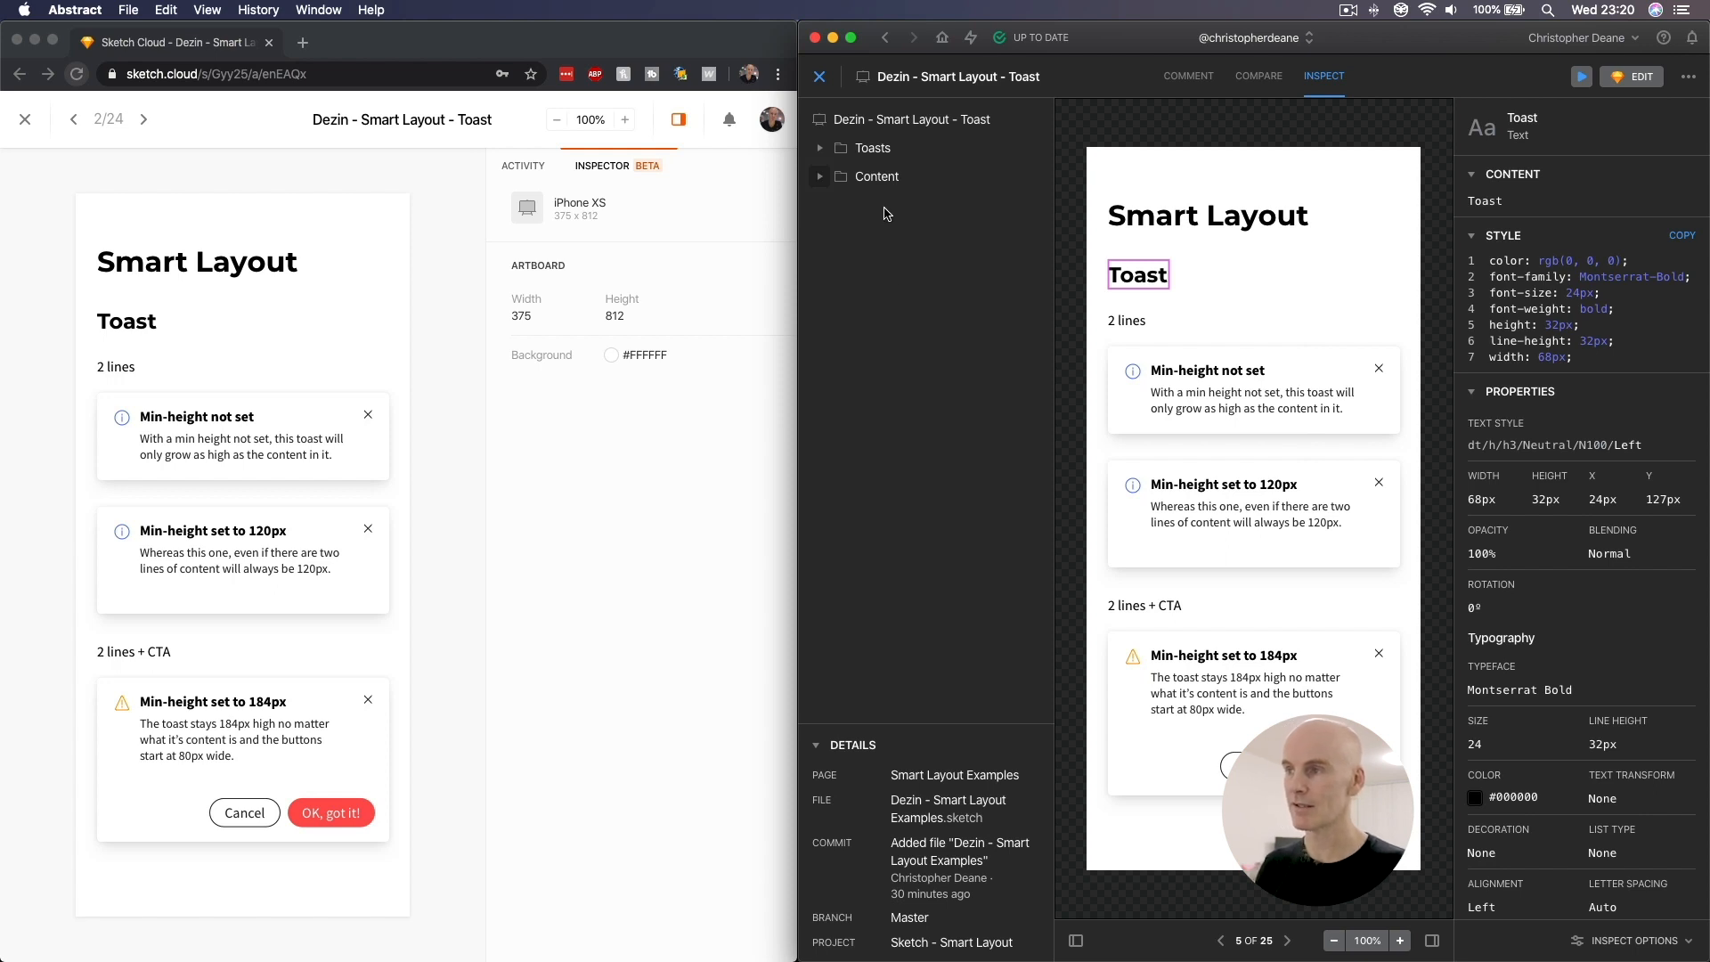
- Compare the Smart Layout heading and Toast title in Abstract's Toasts/Content layers with Sketch Cloud
click(1166, 223)
click(820, 149)
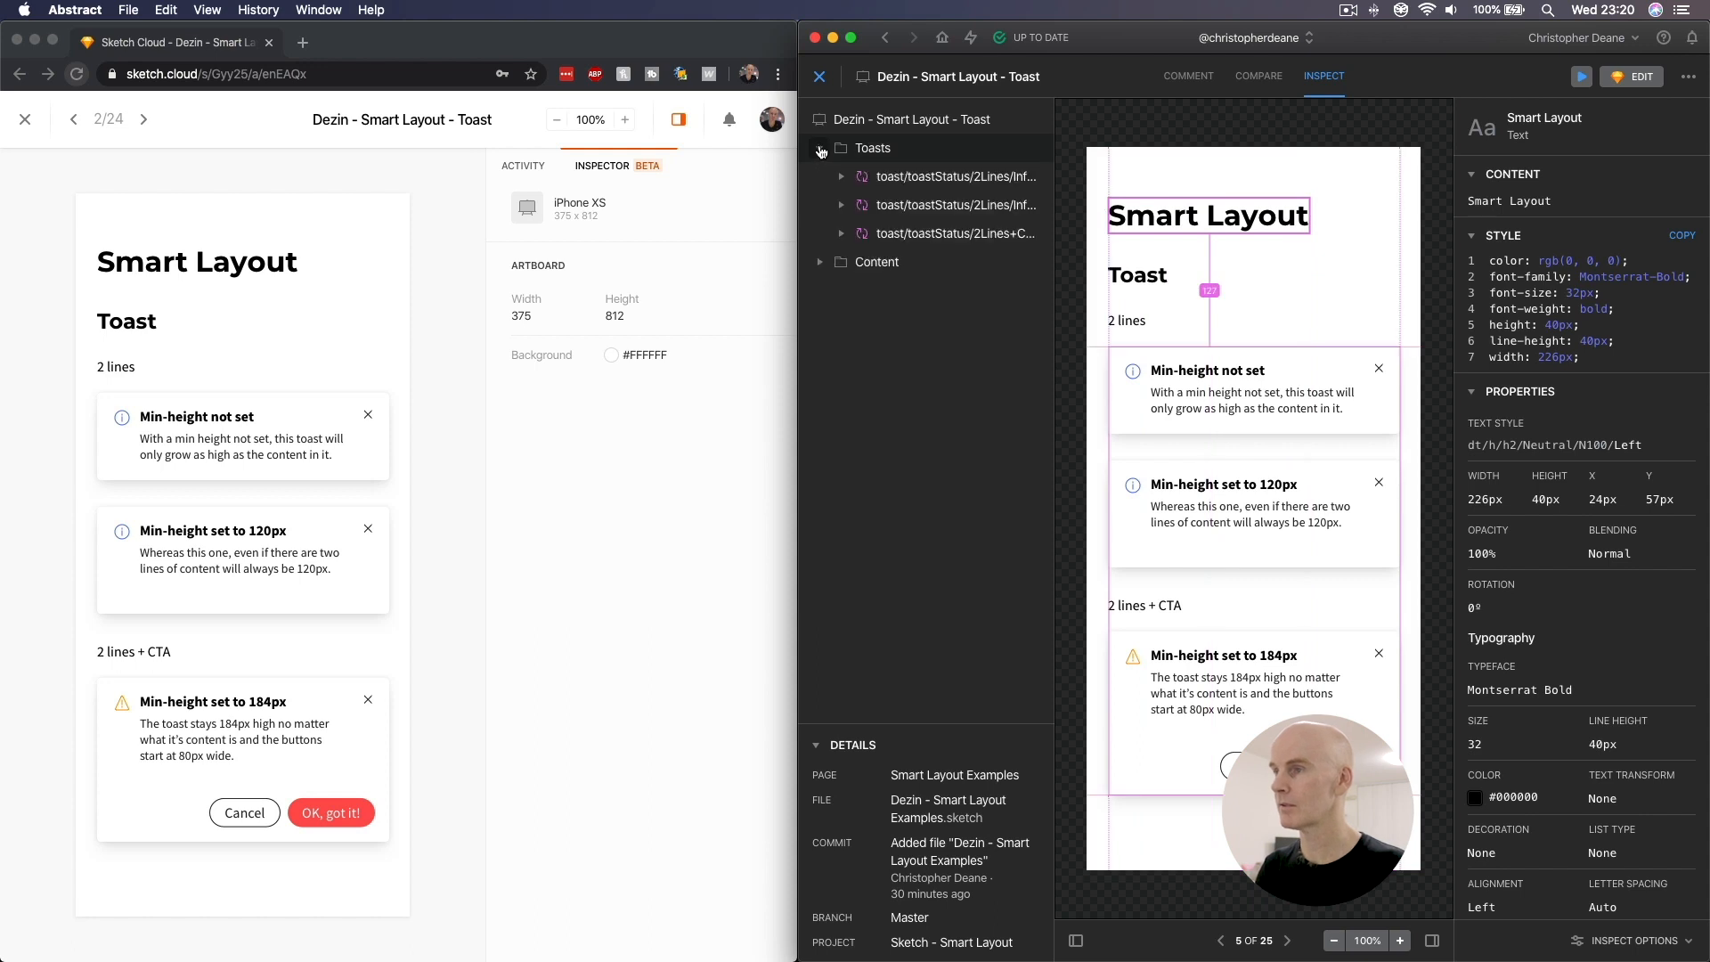
click(821, 262)
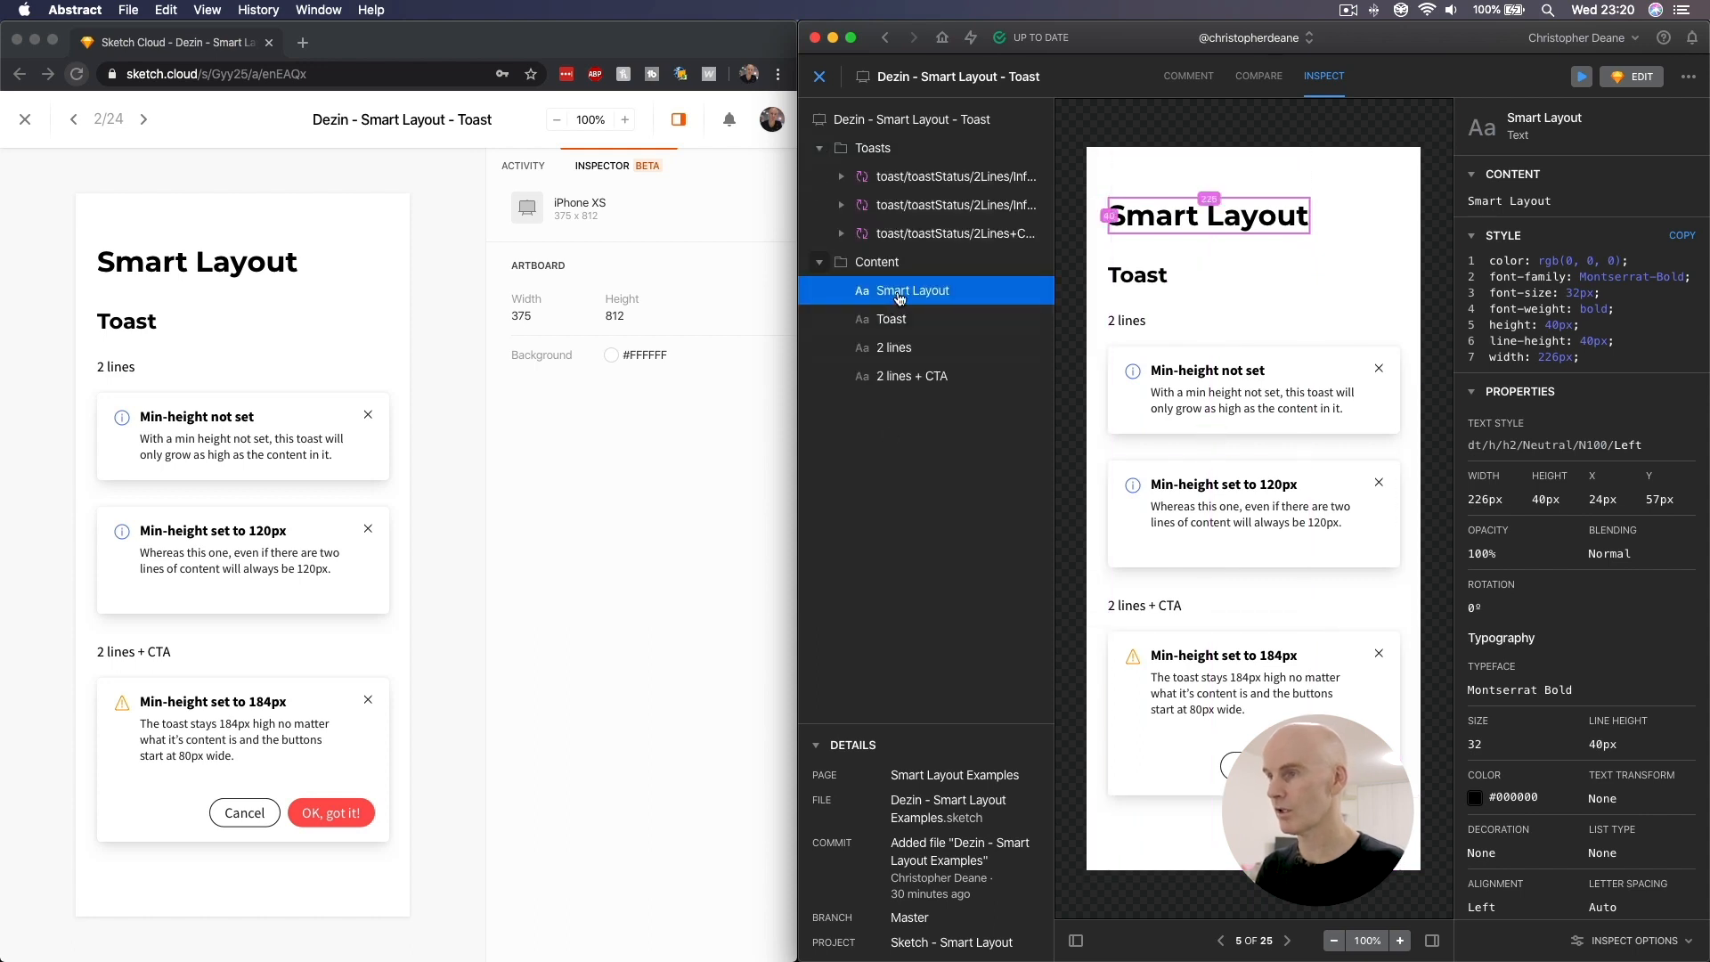
click(902, 321)
click(913, 292)
click(197, 262)
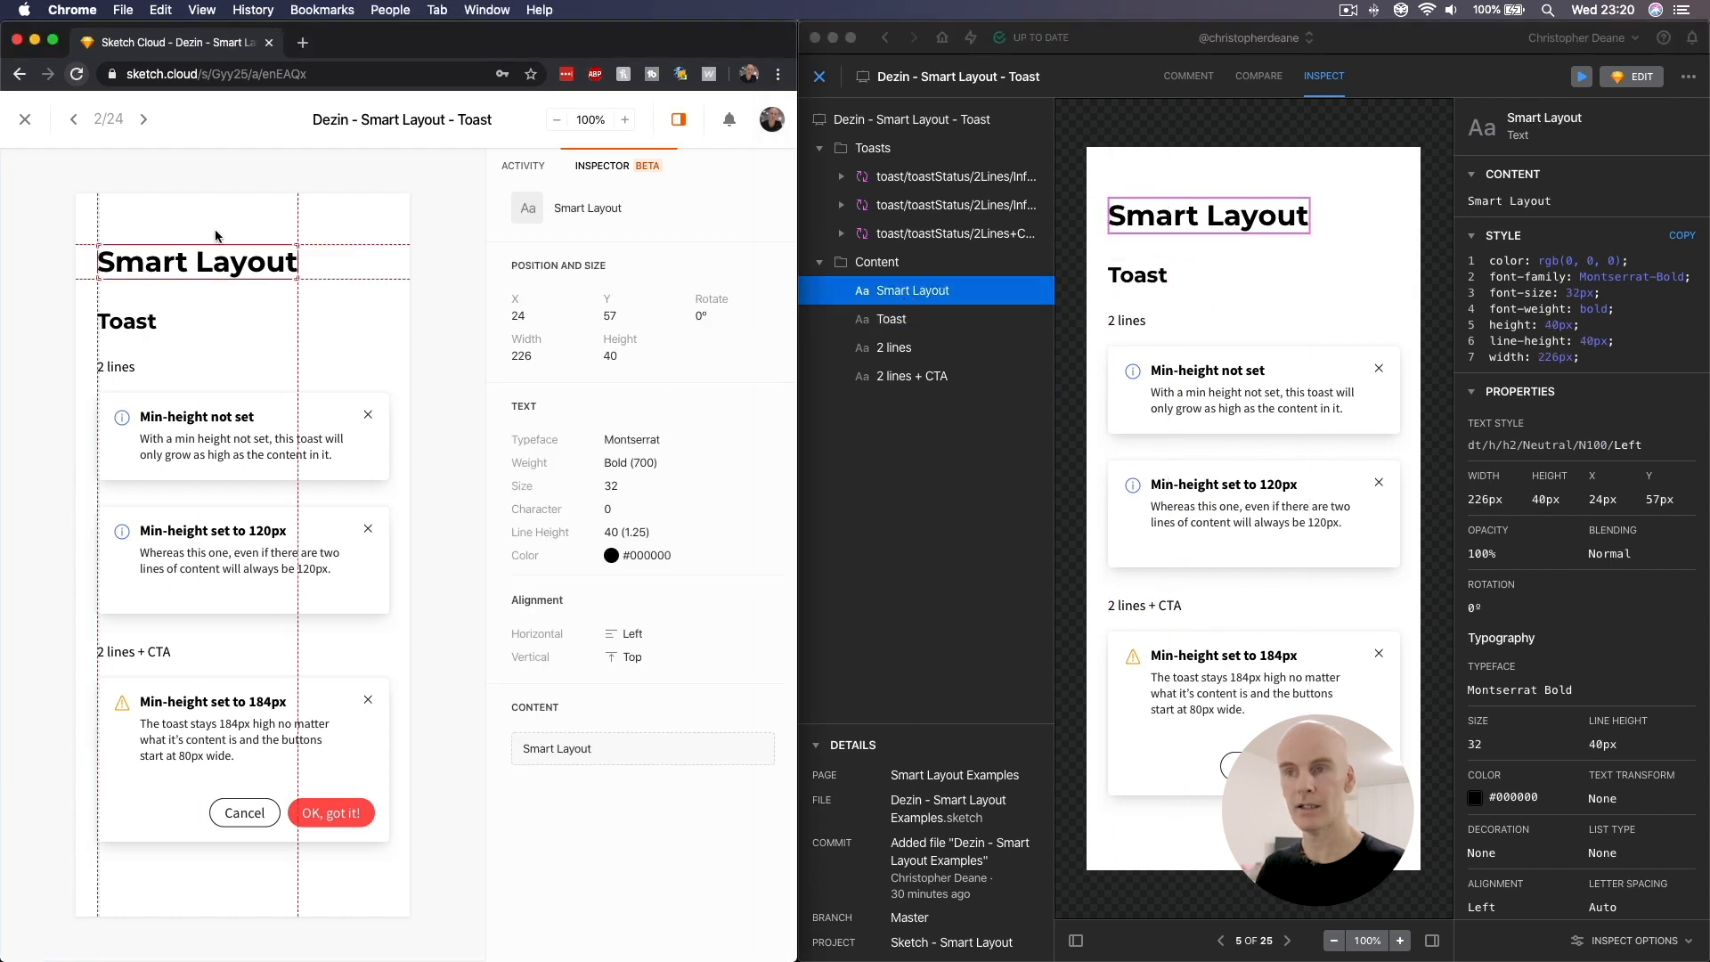
click(135, 320)
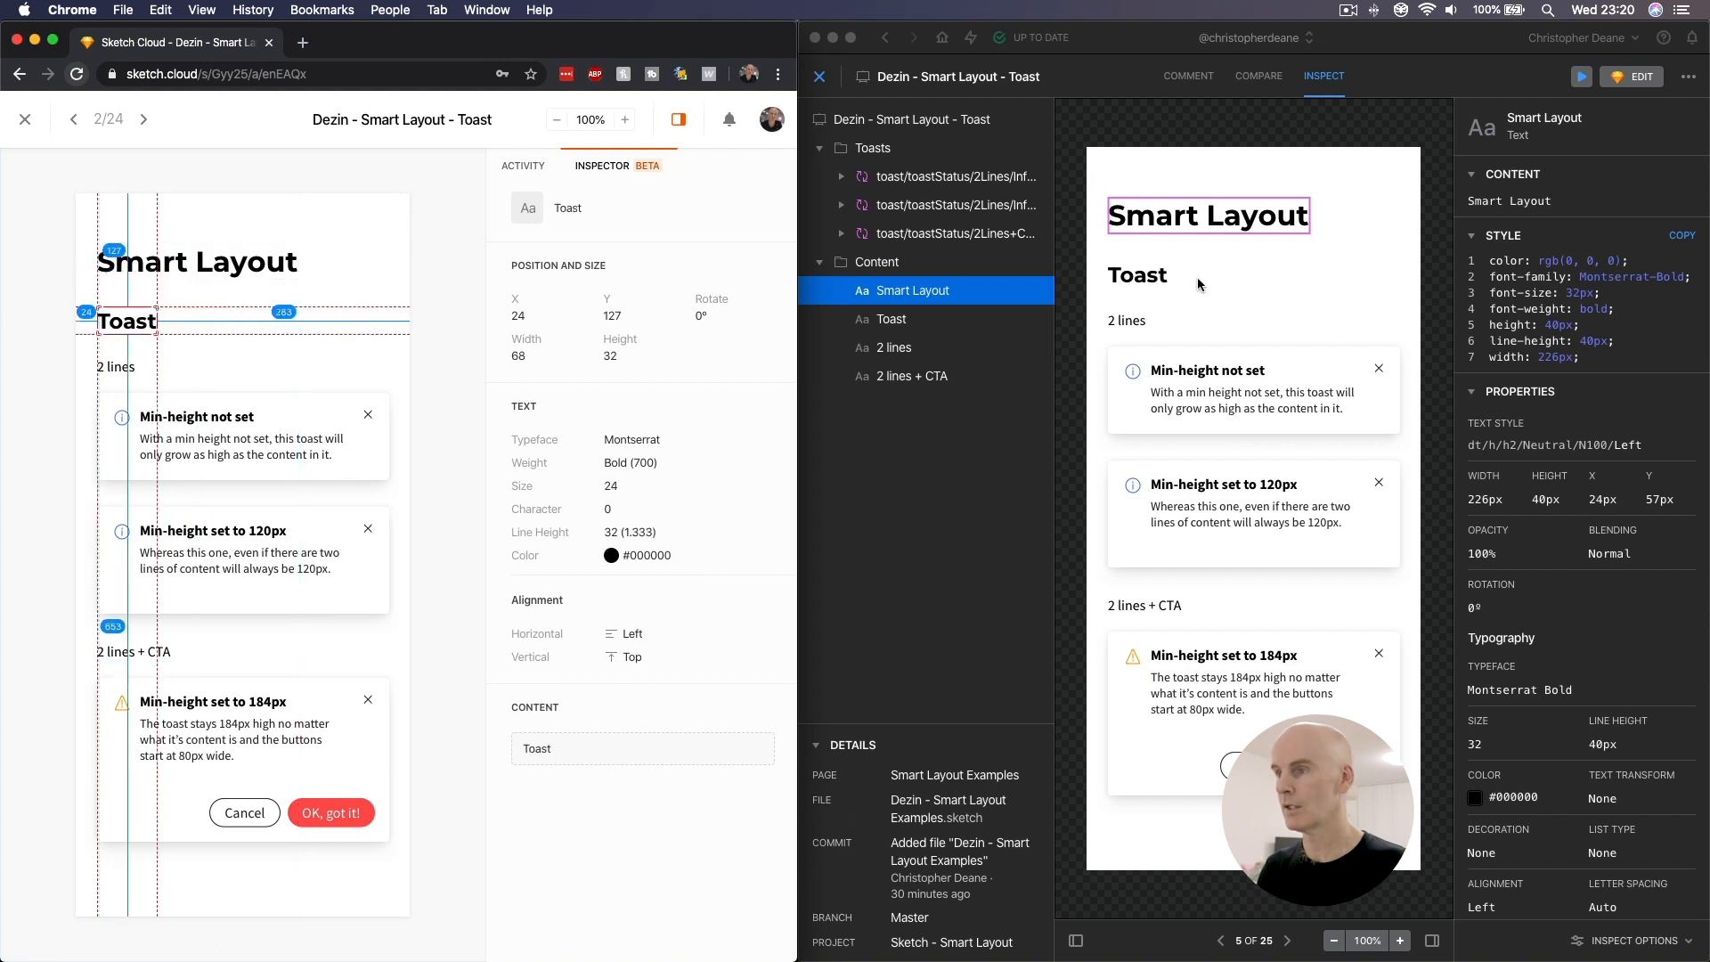
- Expand the first toast symbol to inspect its 24px info icon, 16px close icon and body text
click(935, 535)
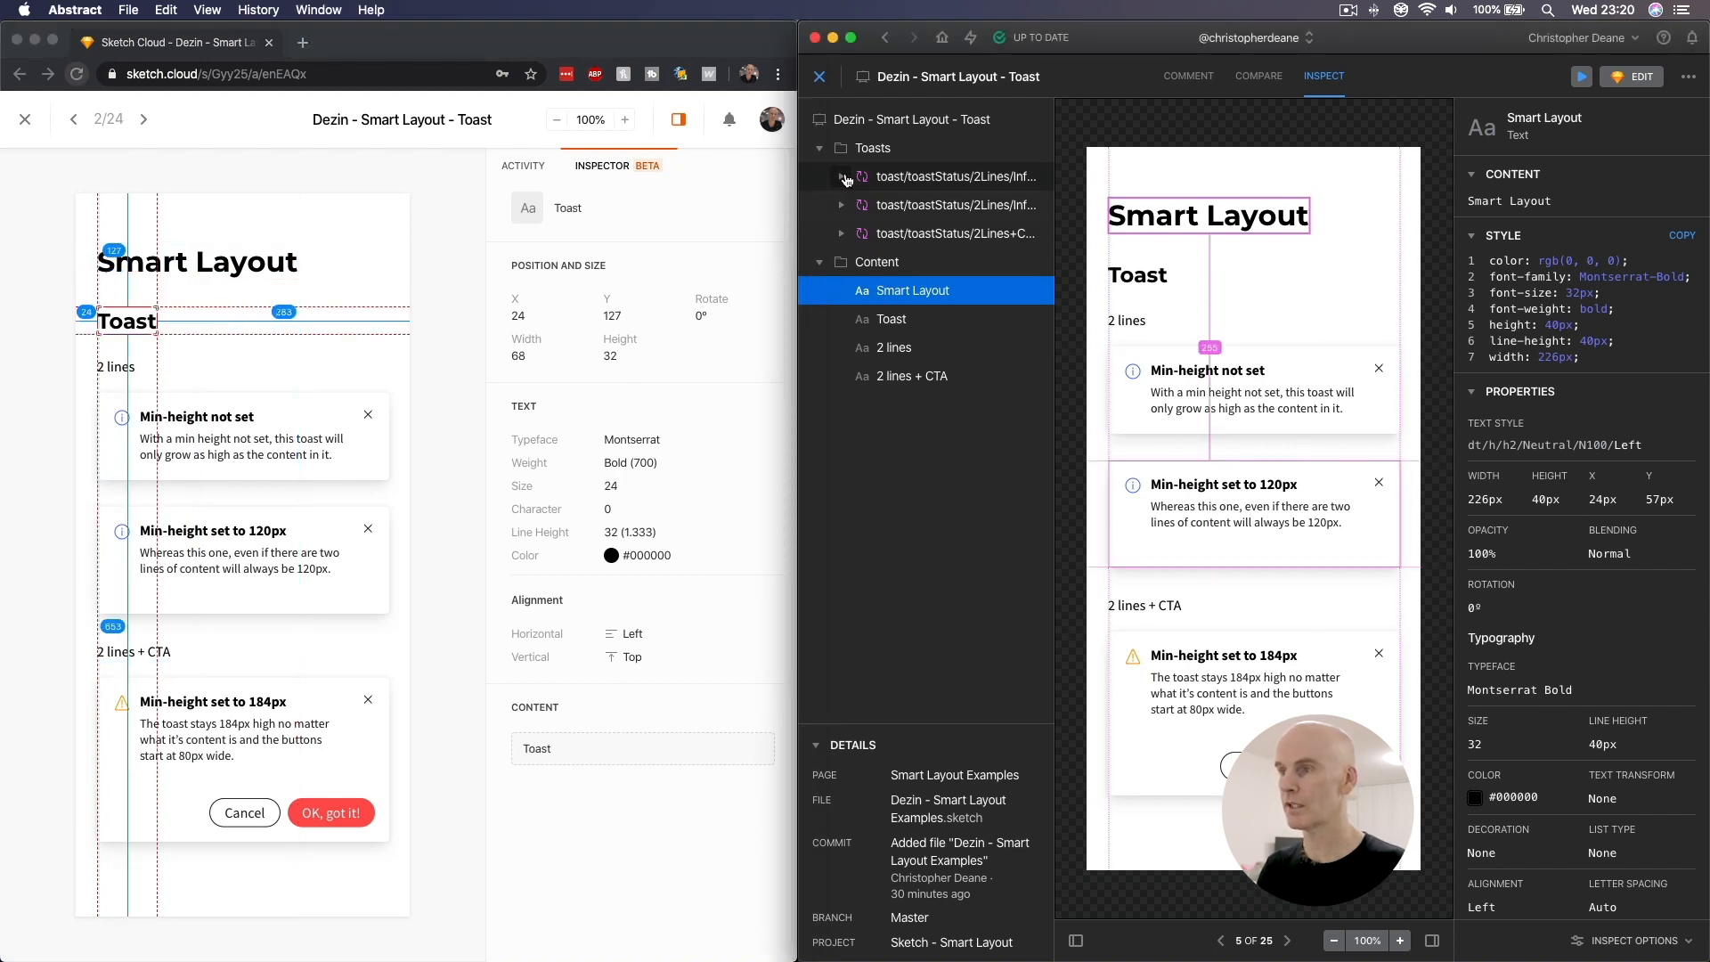
click(904, 182)
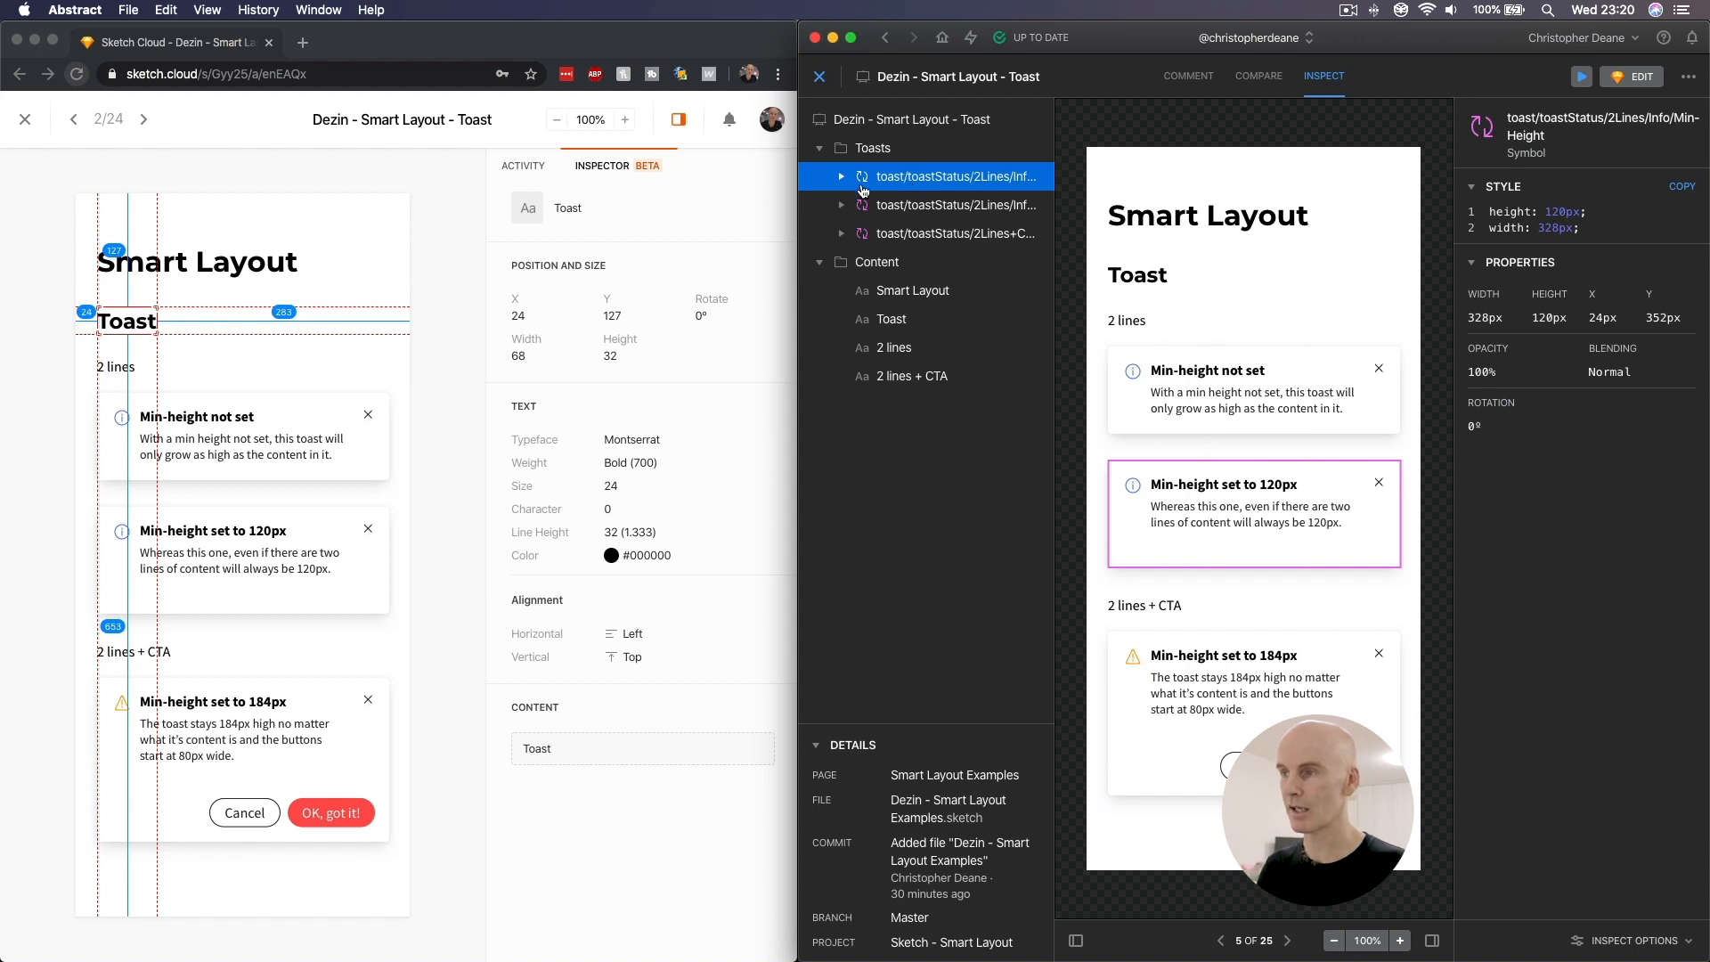
click(843, 177)
click(912, 207)
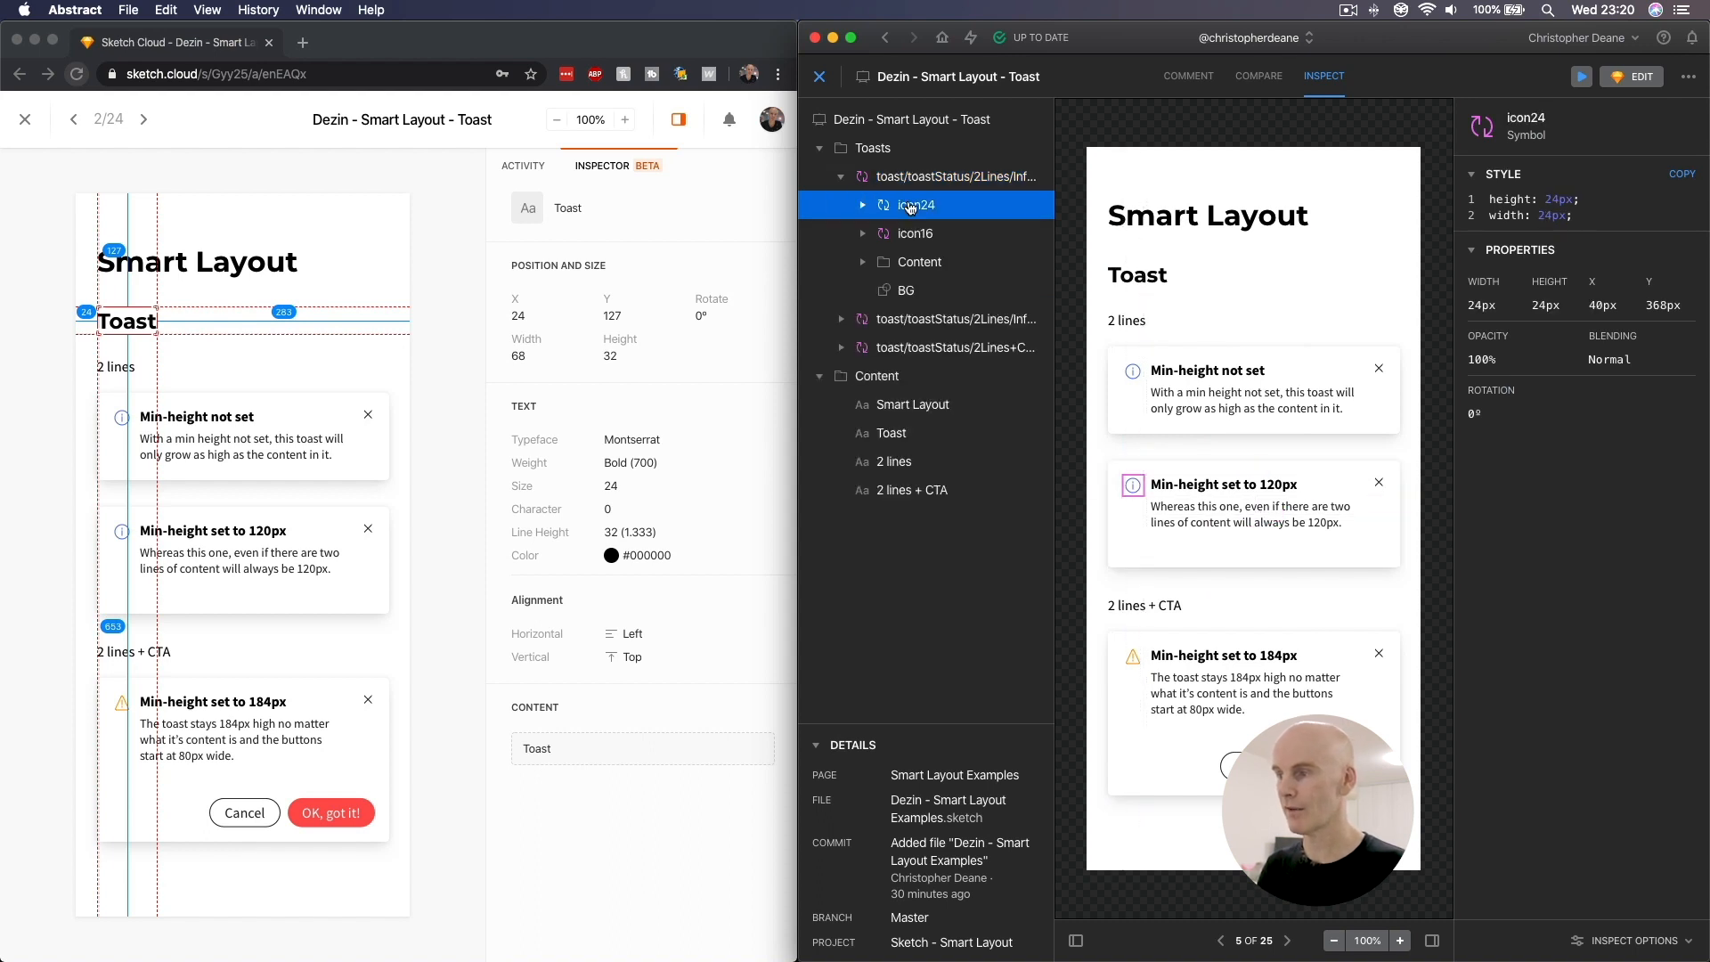
click(920, 236)
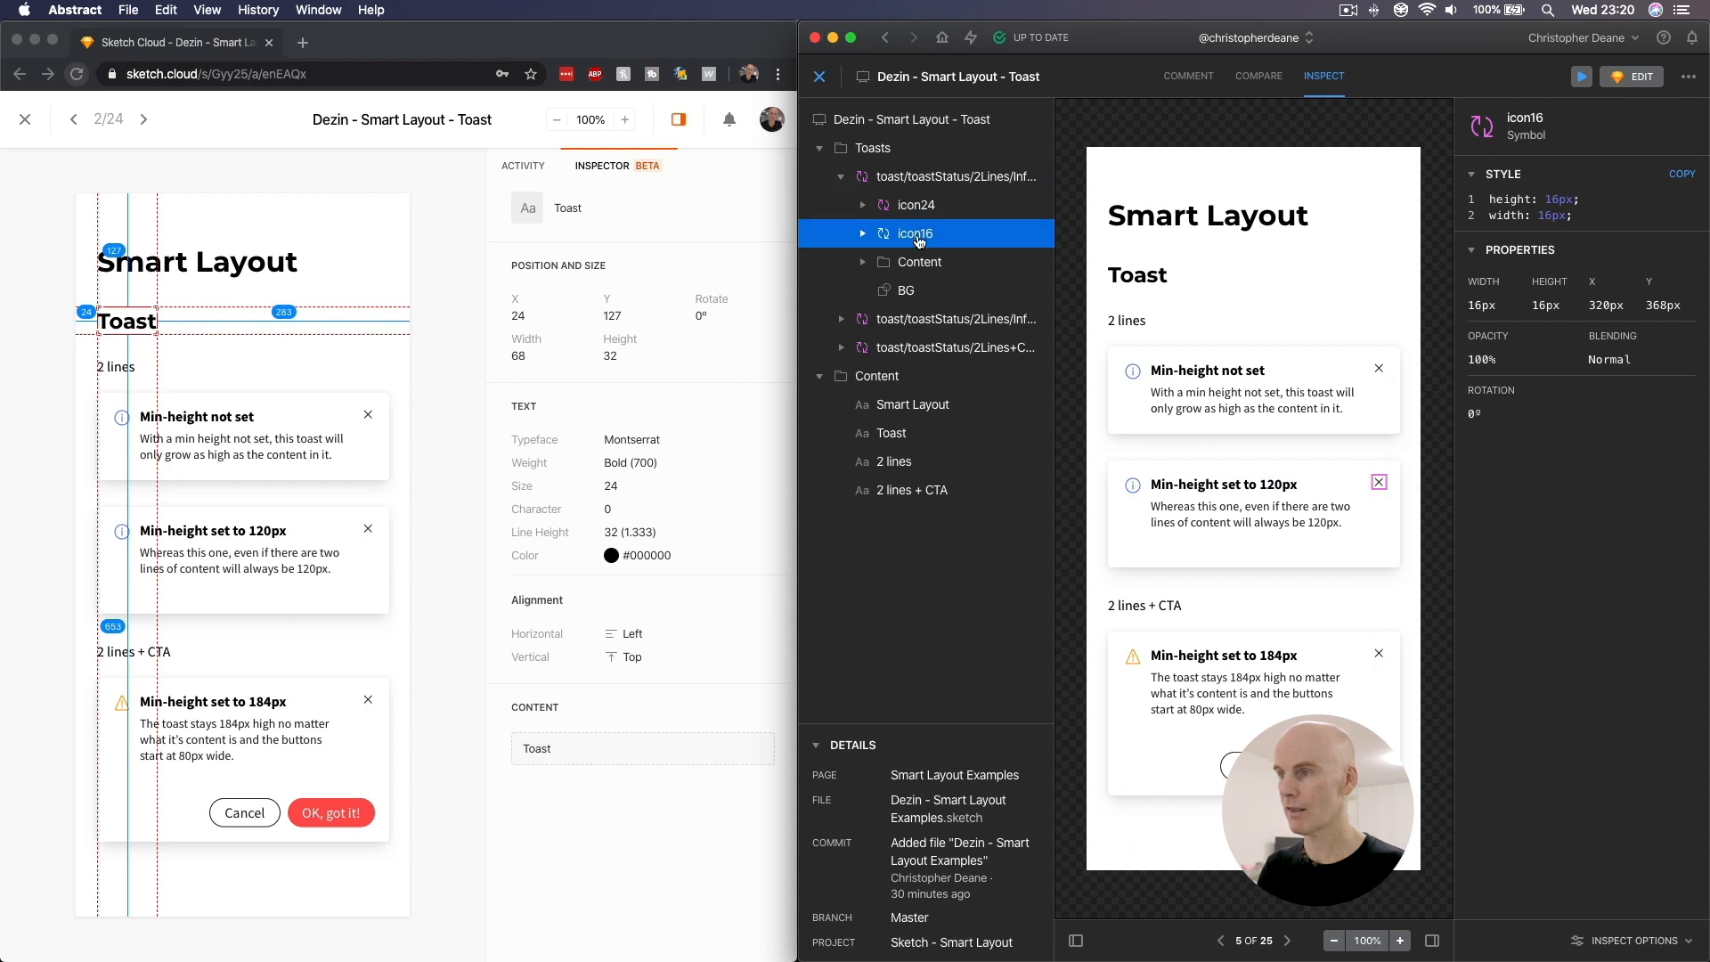
click(861, 261)
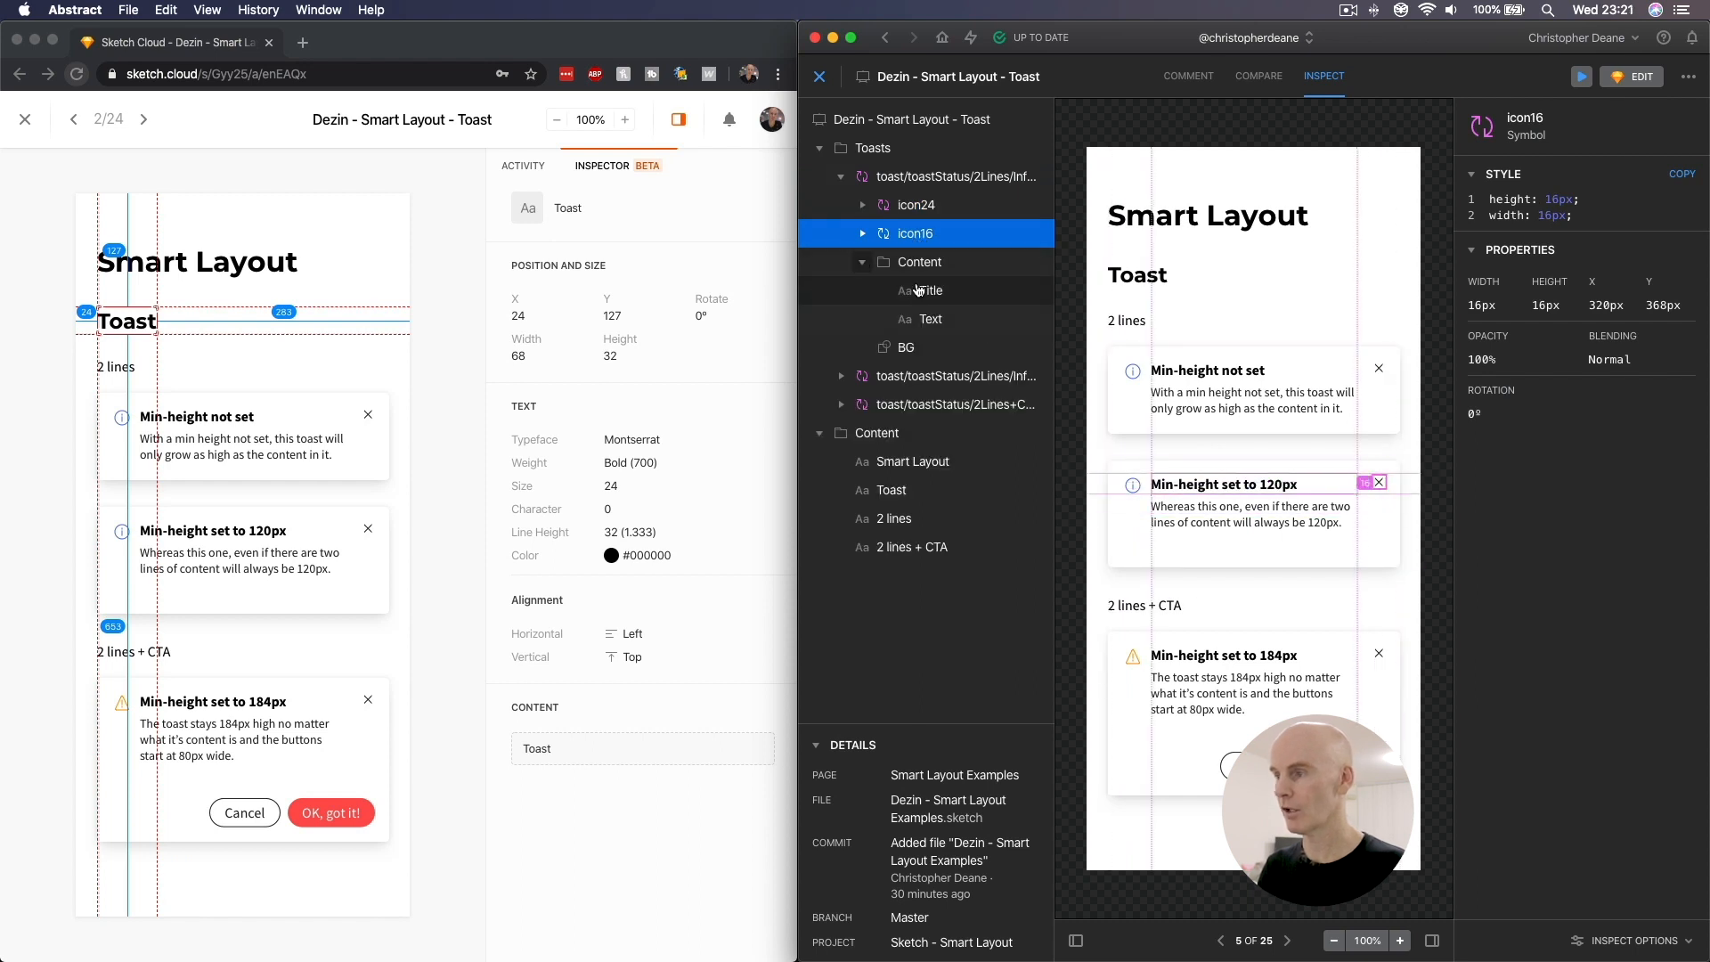
click(920, 291)
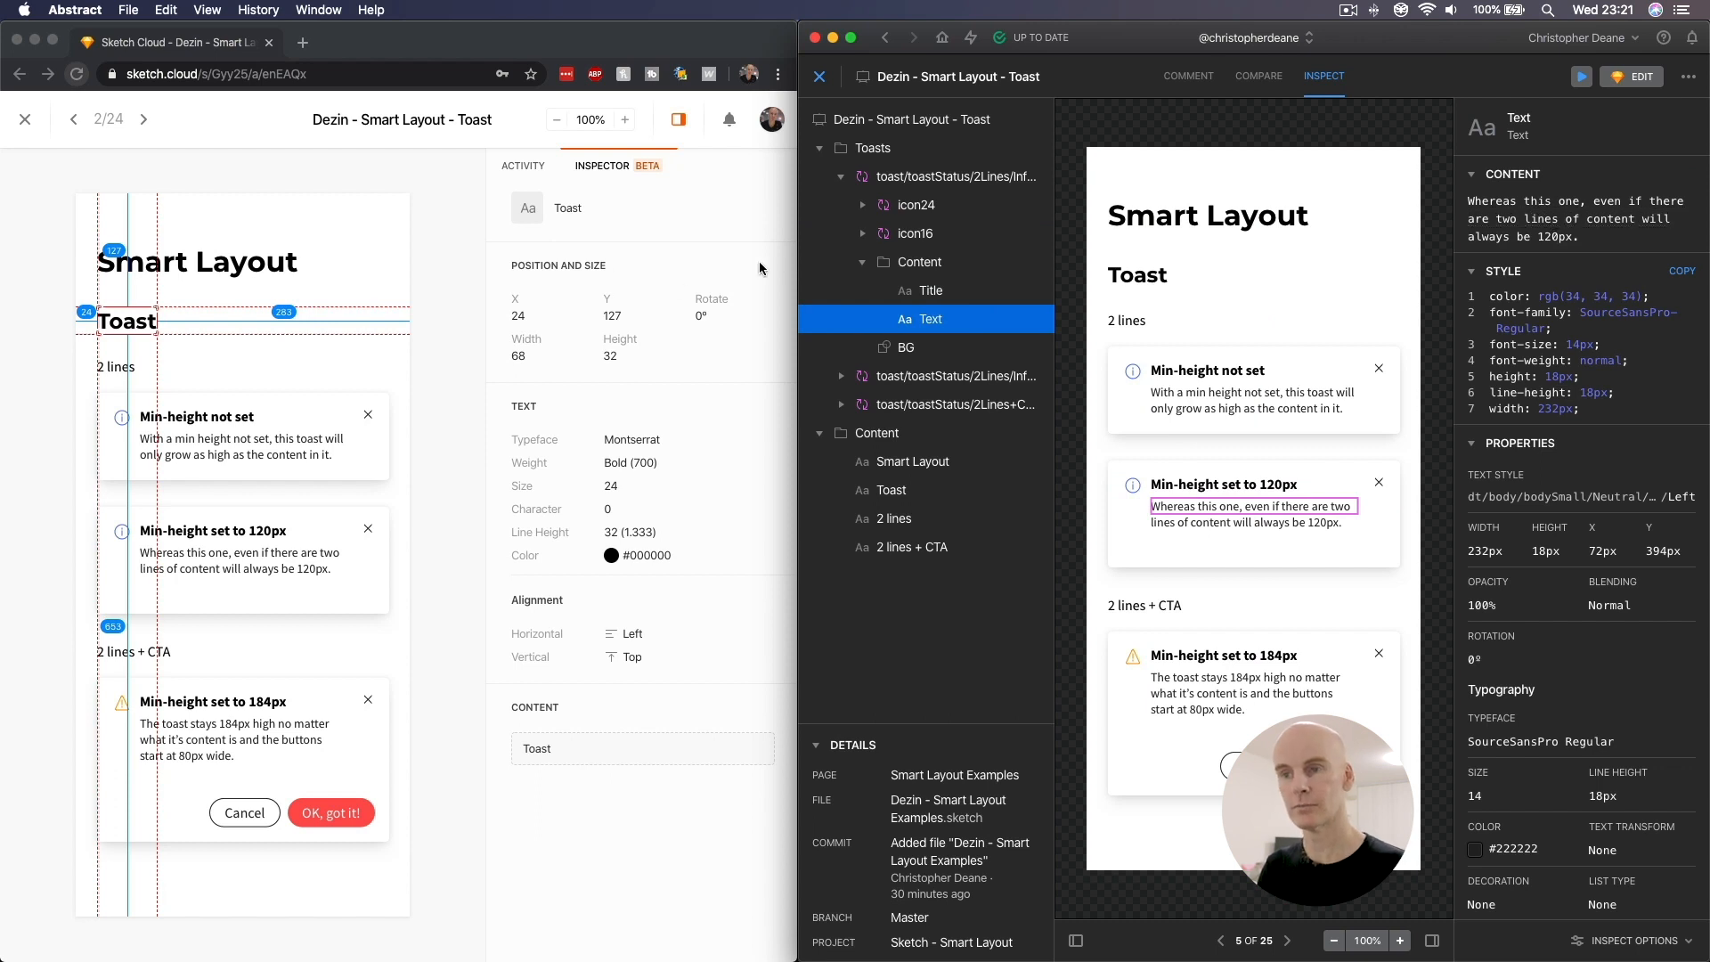
- Select the info icon's bounding box in Sketch Cloud, then the Smart Layout heading in both apps
click(147, 422)
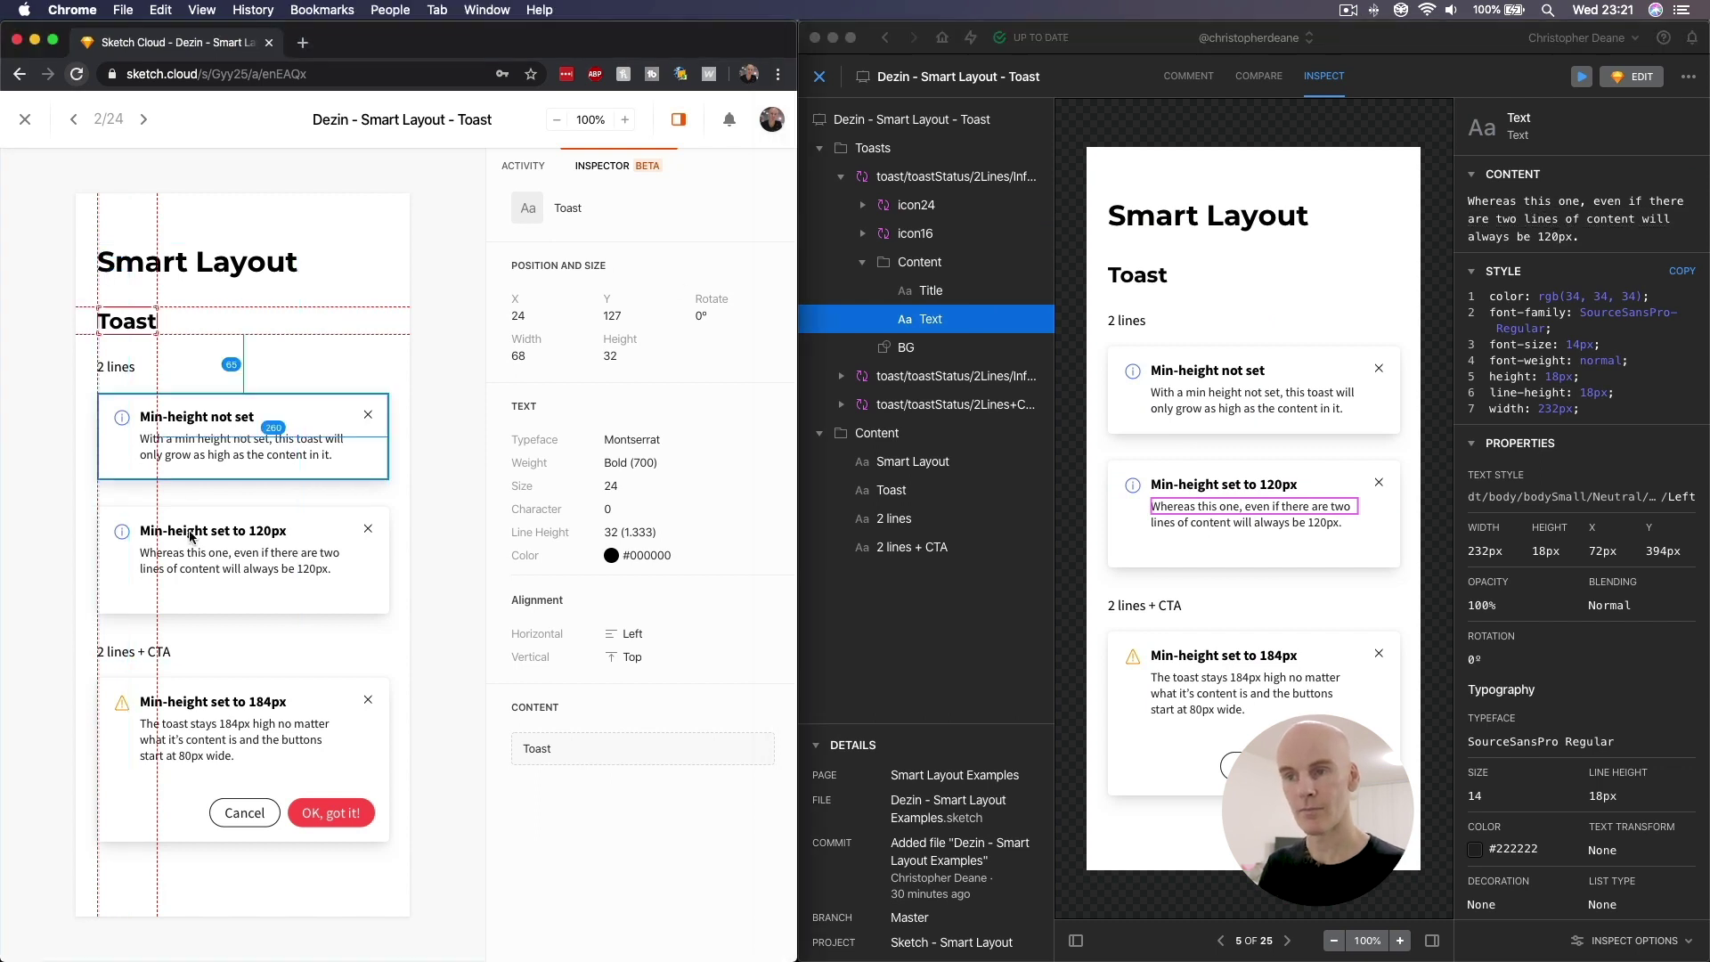
click(127, 424)
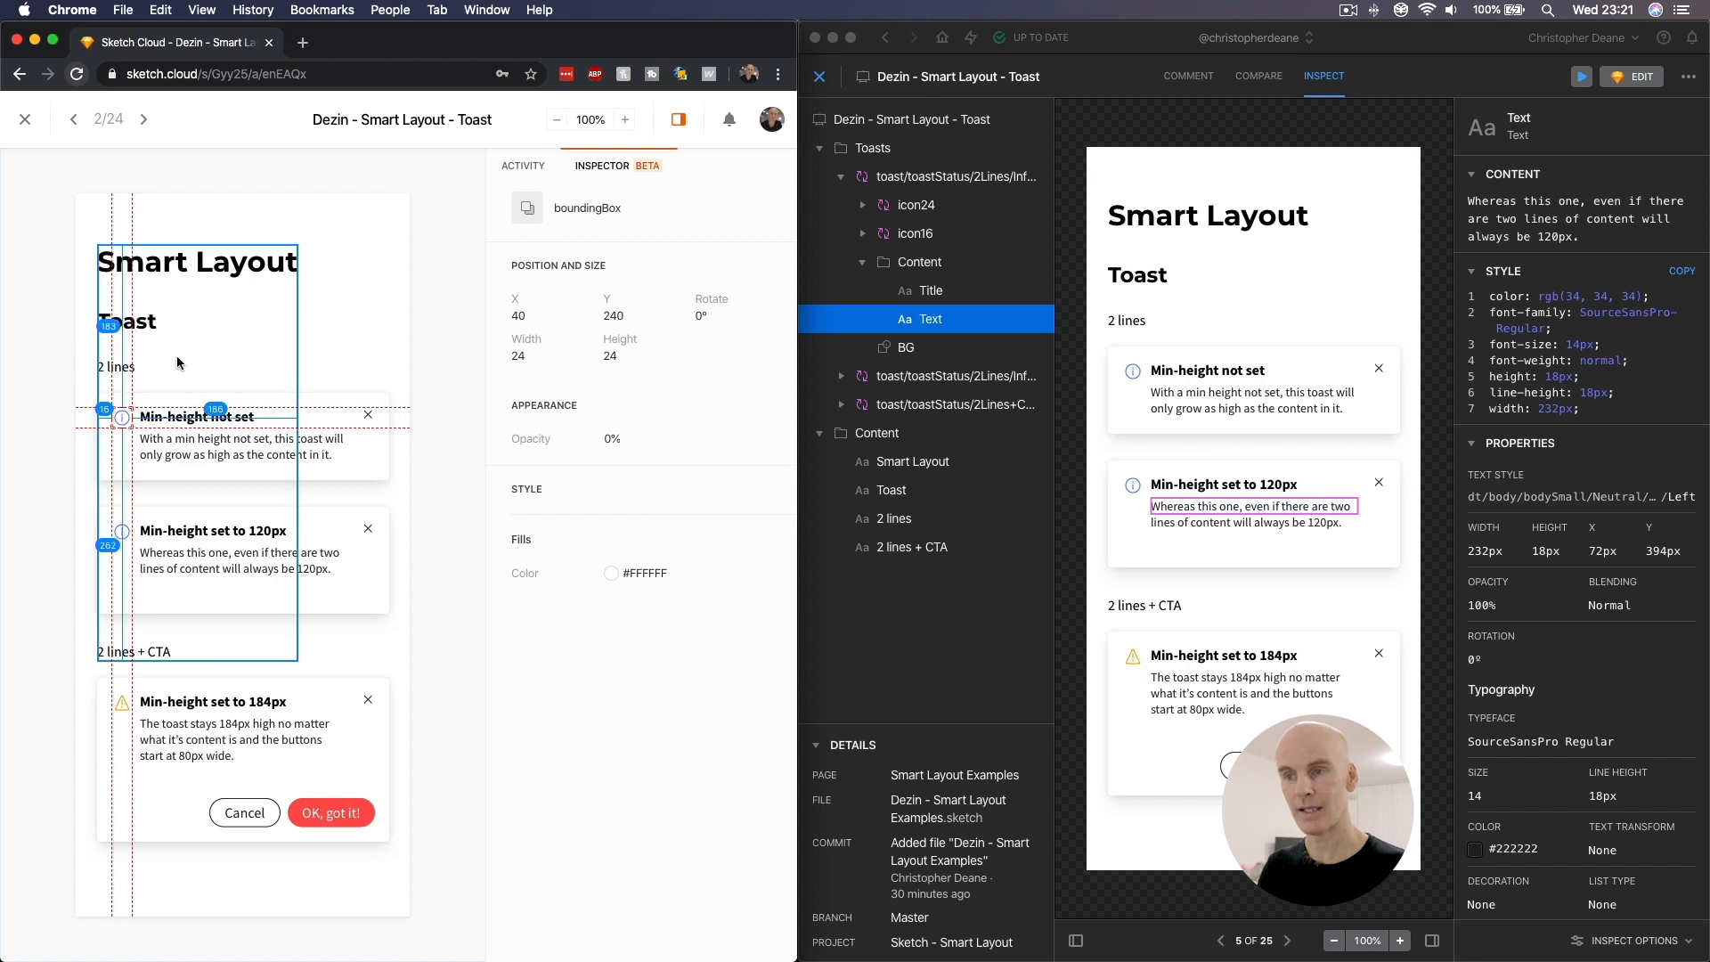
click(196, 262)
click(1149, 216)
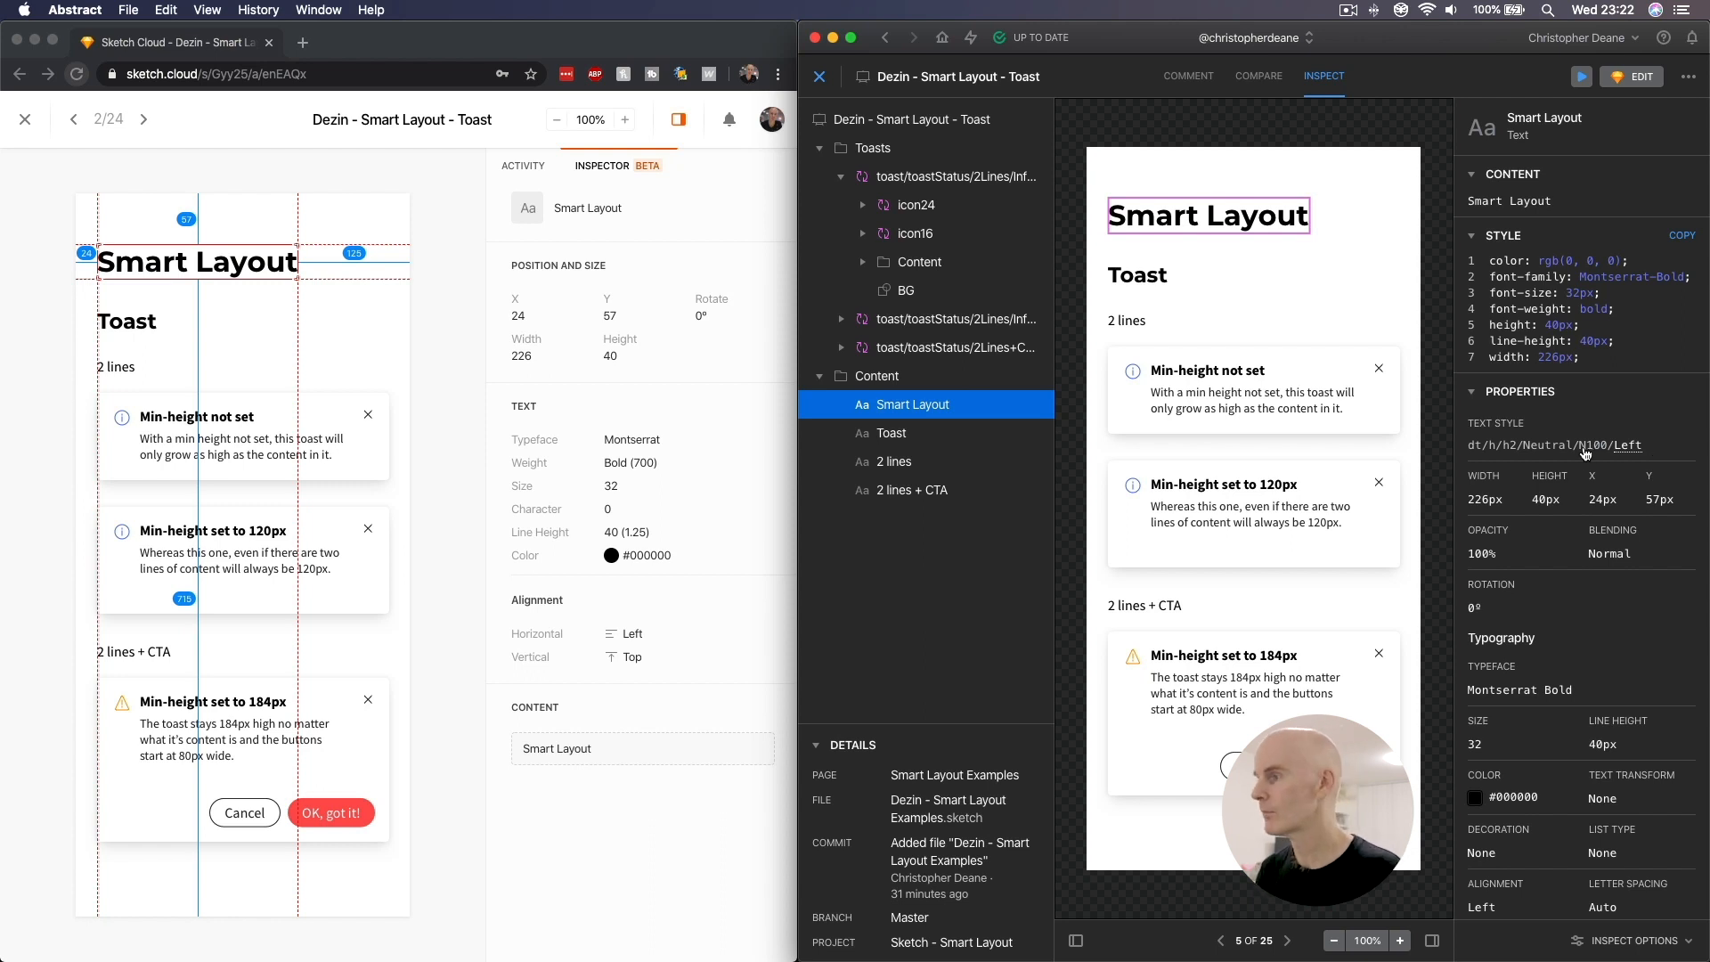
scroll(1576, 442, down, 1)
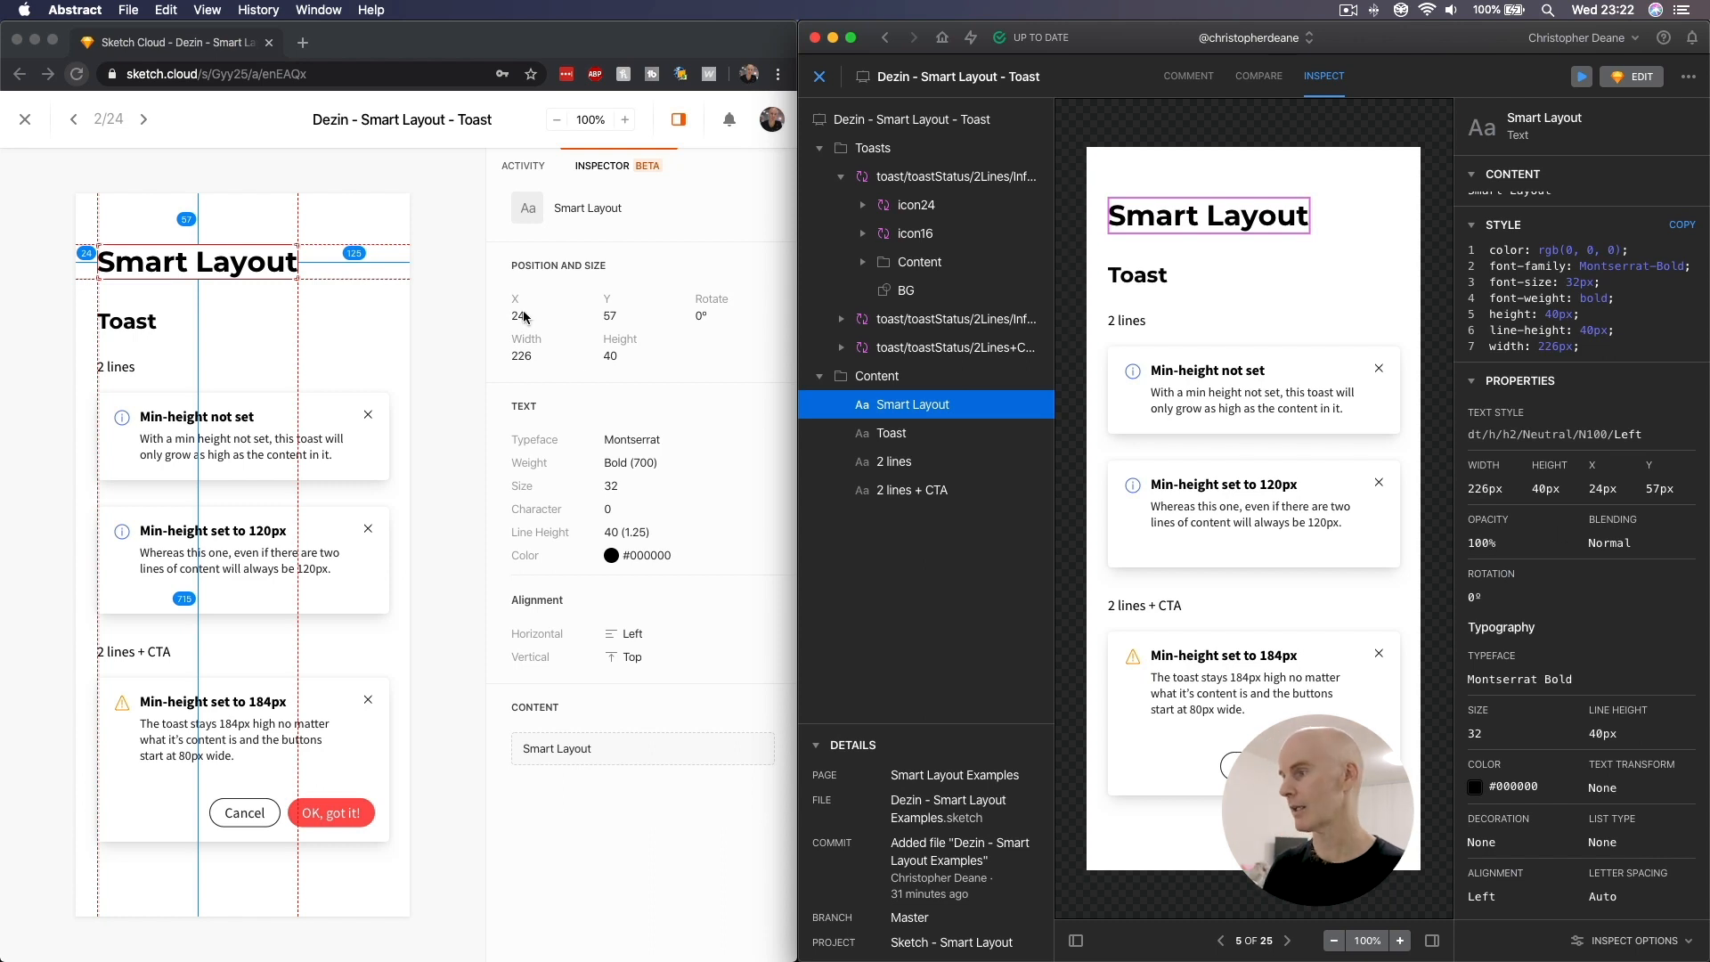
- In Abstract's inspect options, show the layout columns overlay over the artboard and hide it again
click(1624, 940)
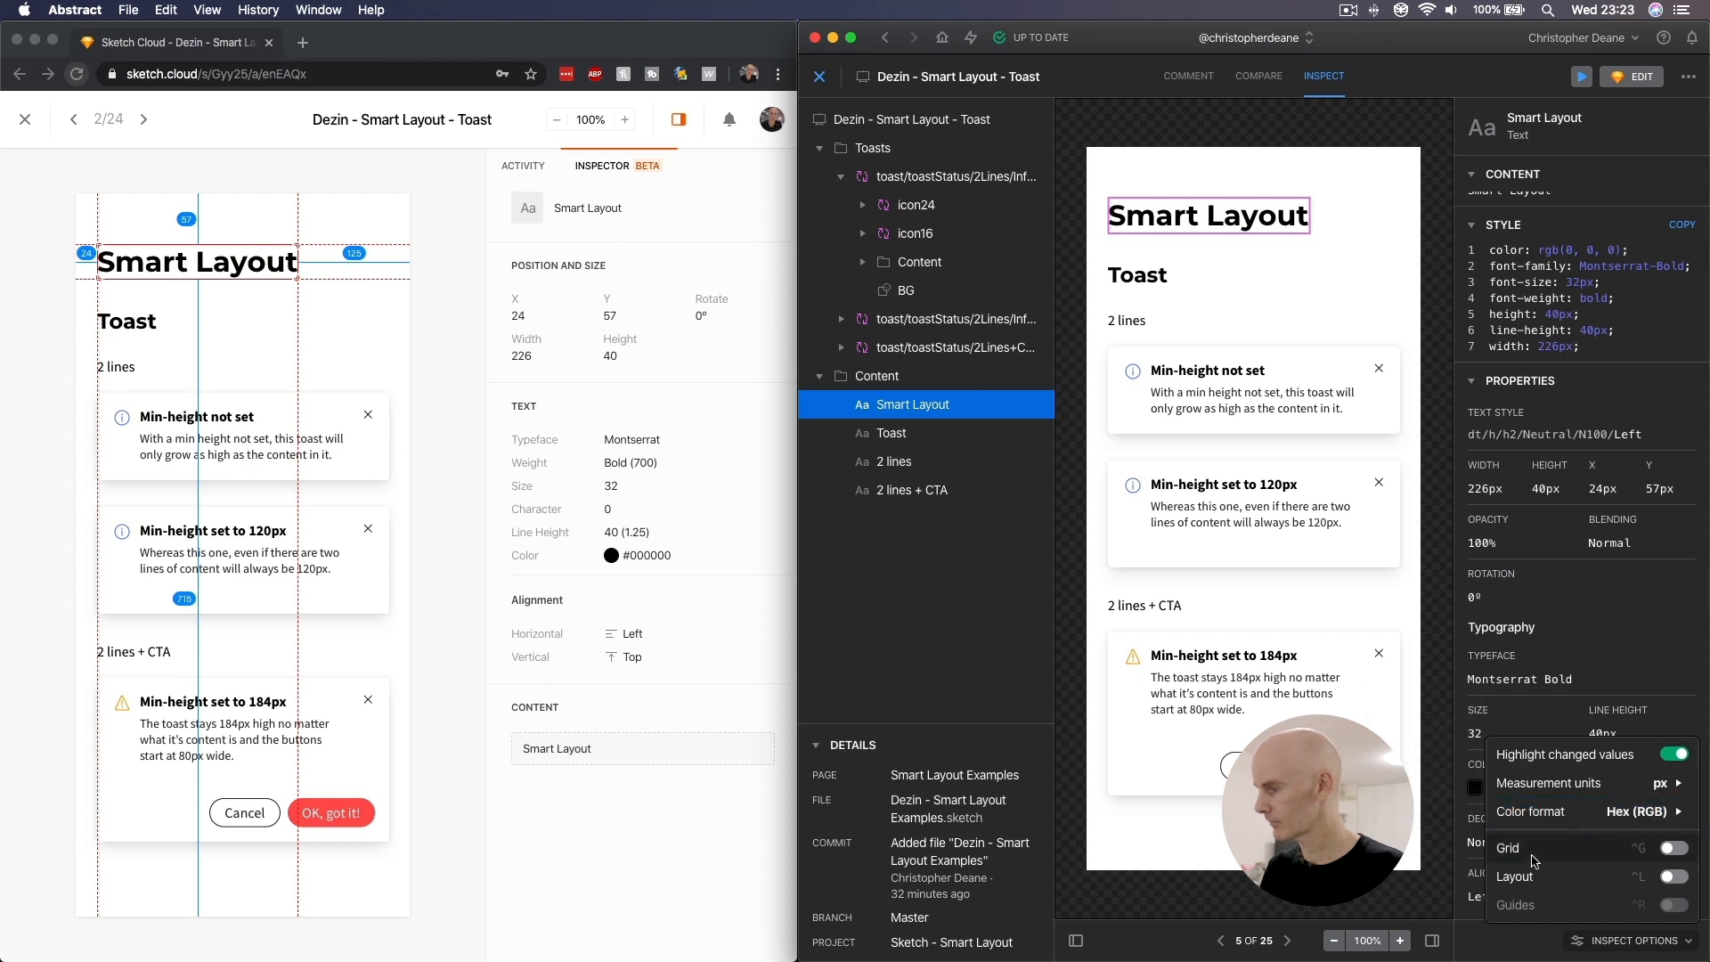
click(1668, 849)
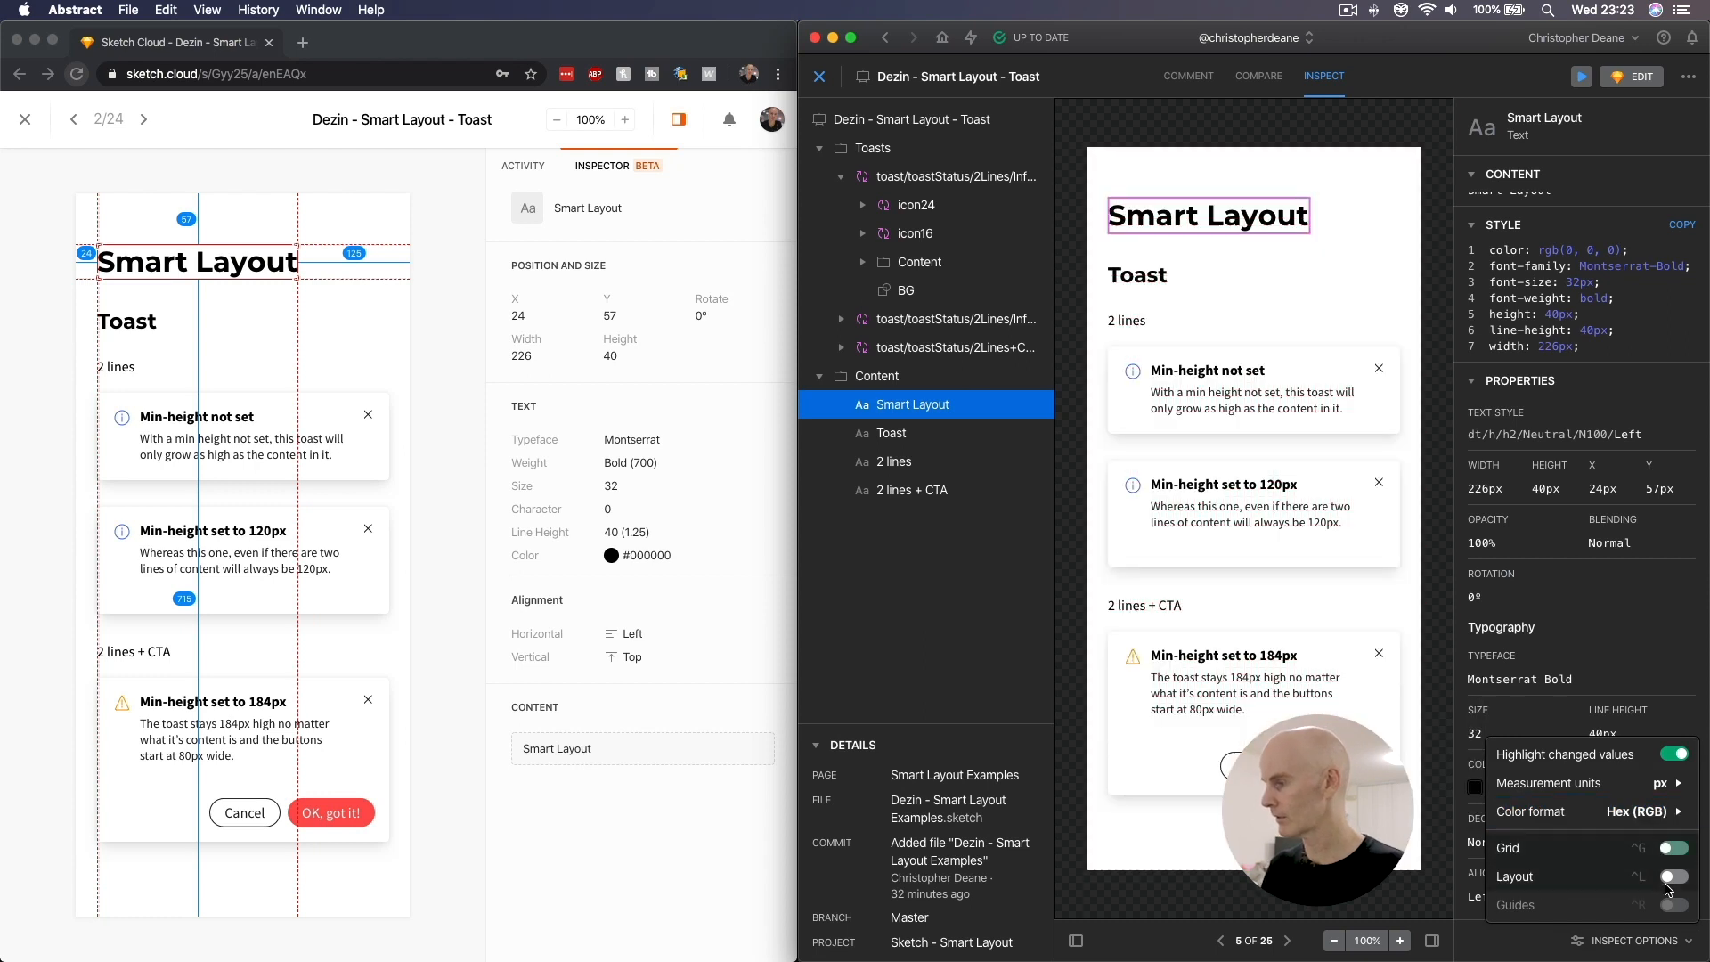
click(1673, 875)
click(1674, 875)
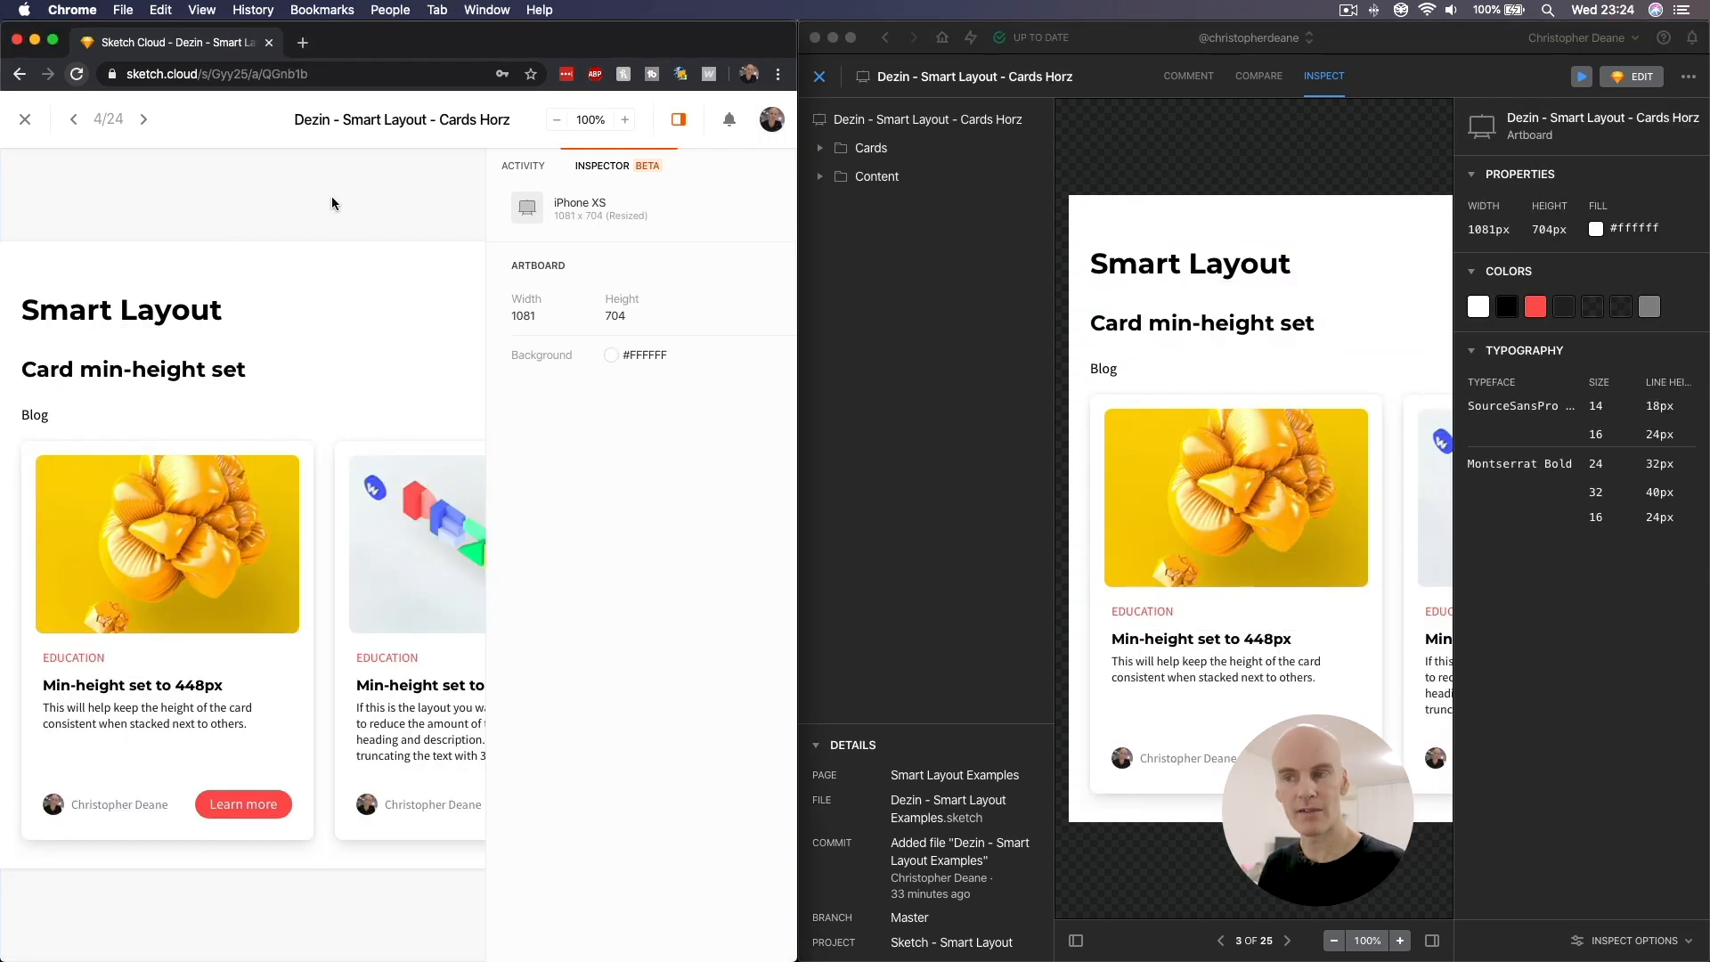
click(624, 120)
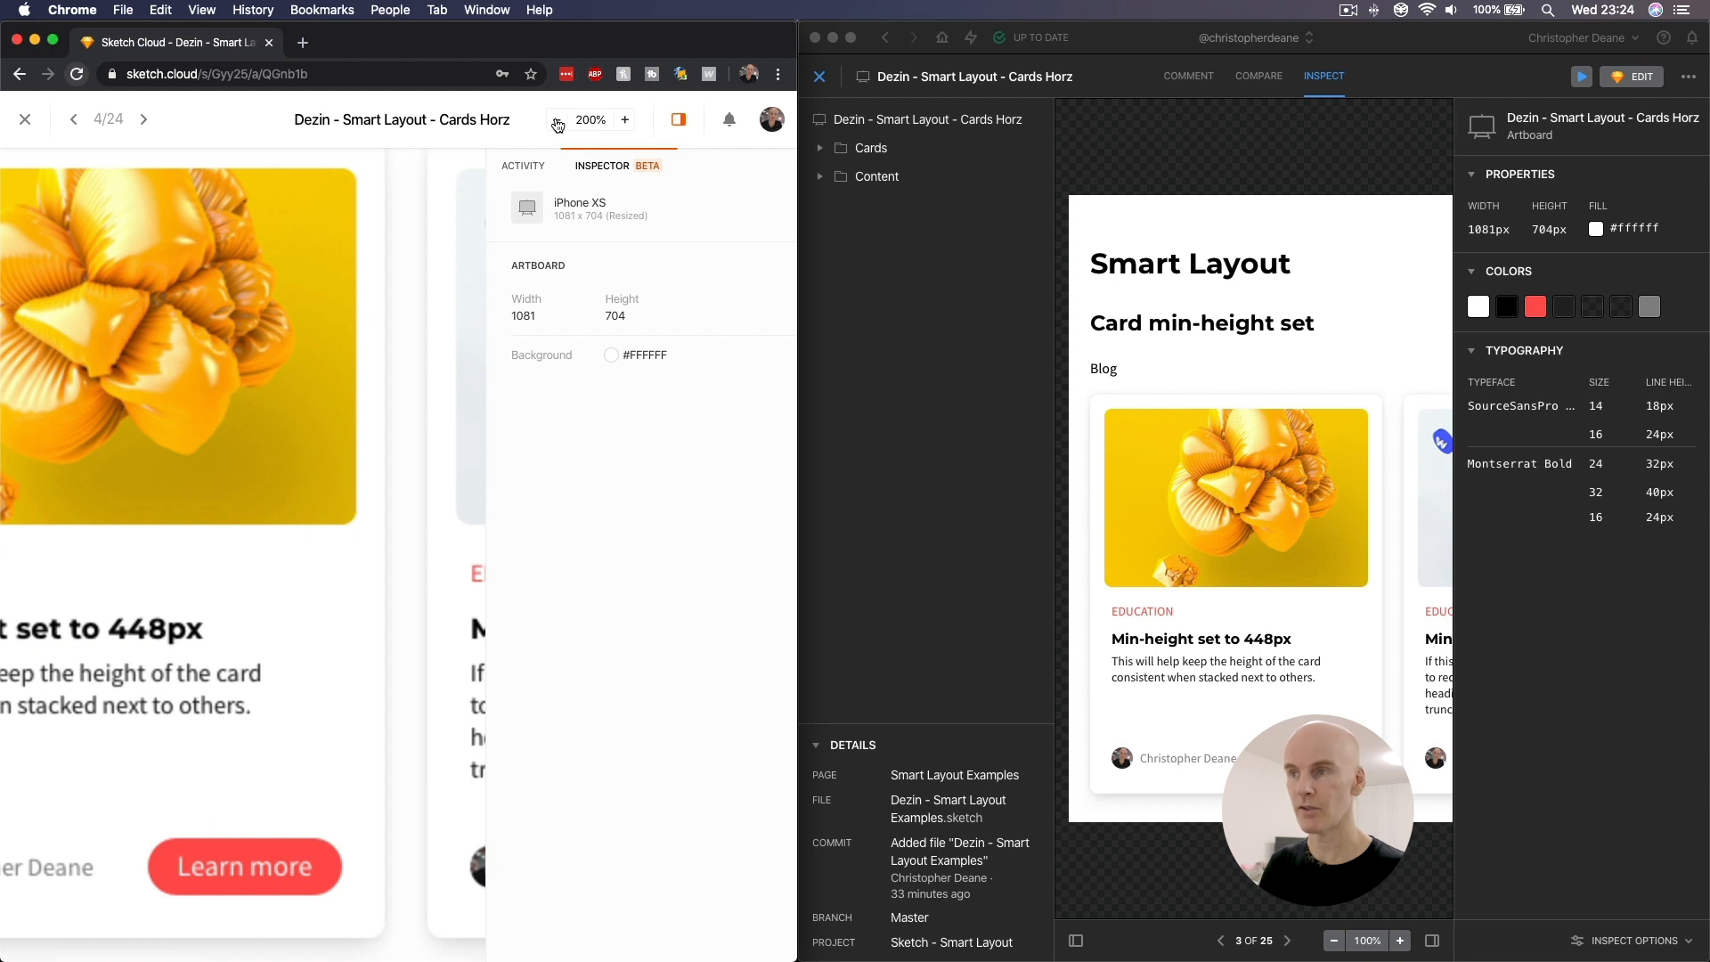
click(558, 123)
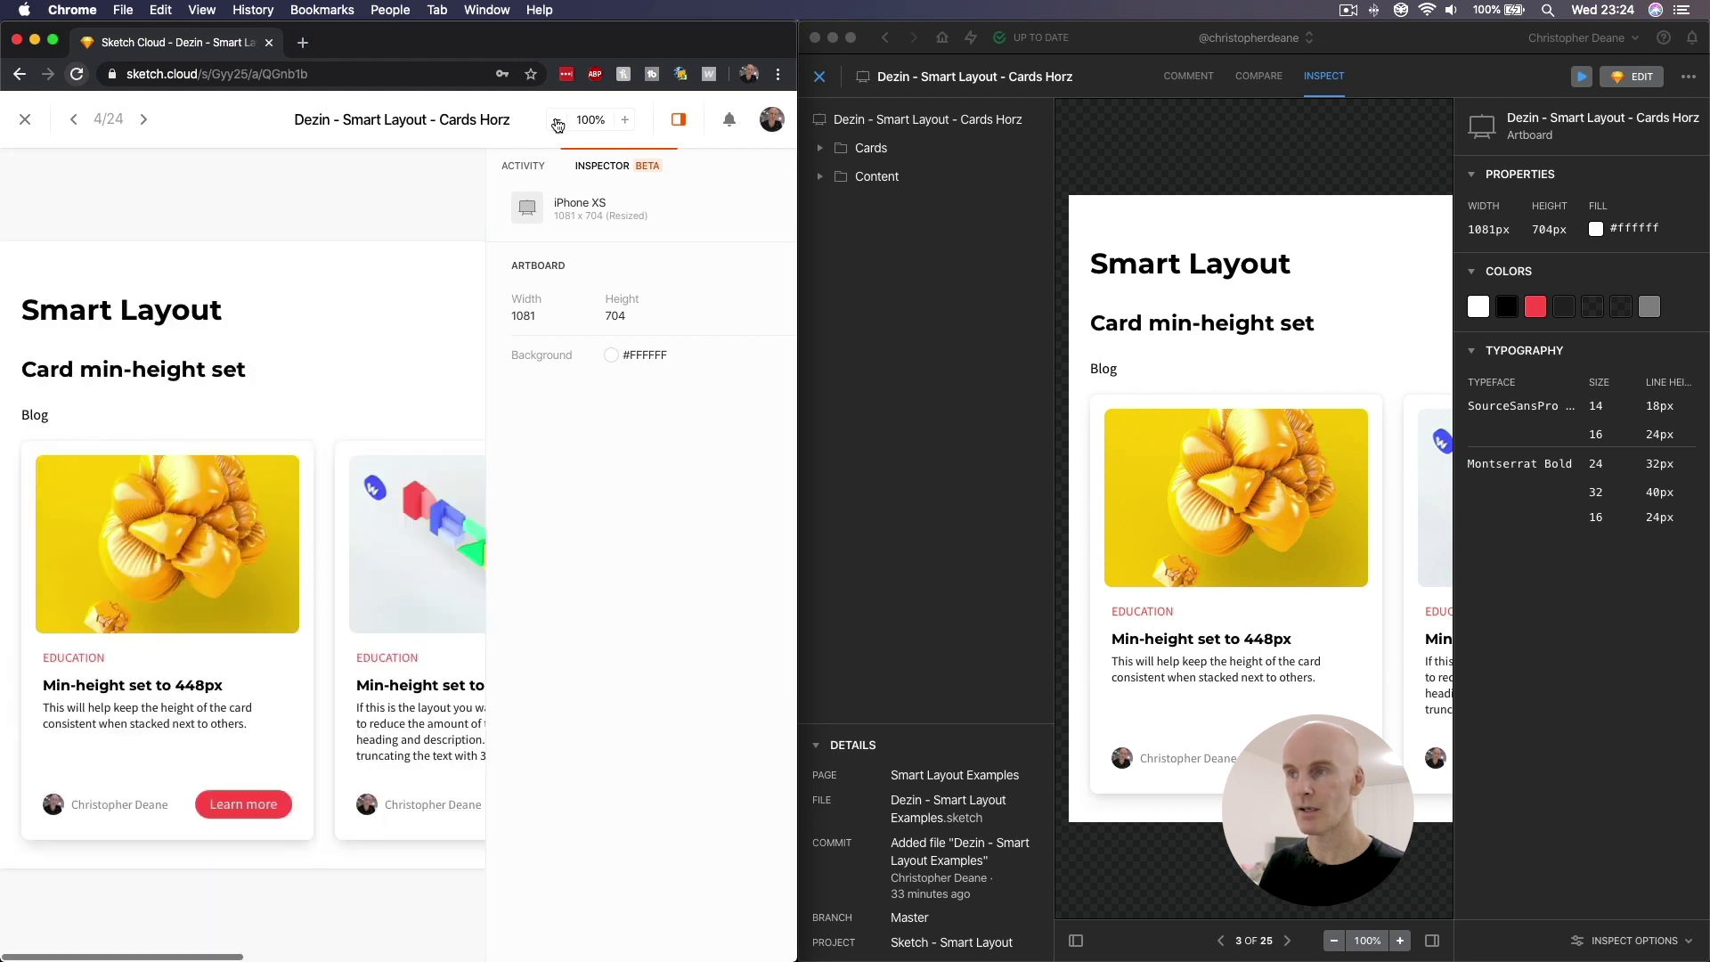
click(1398, 942)
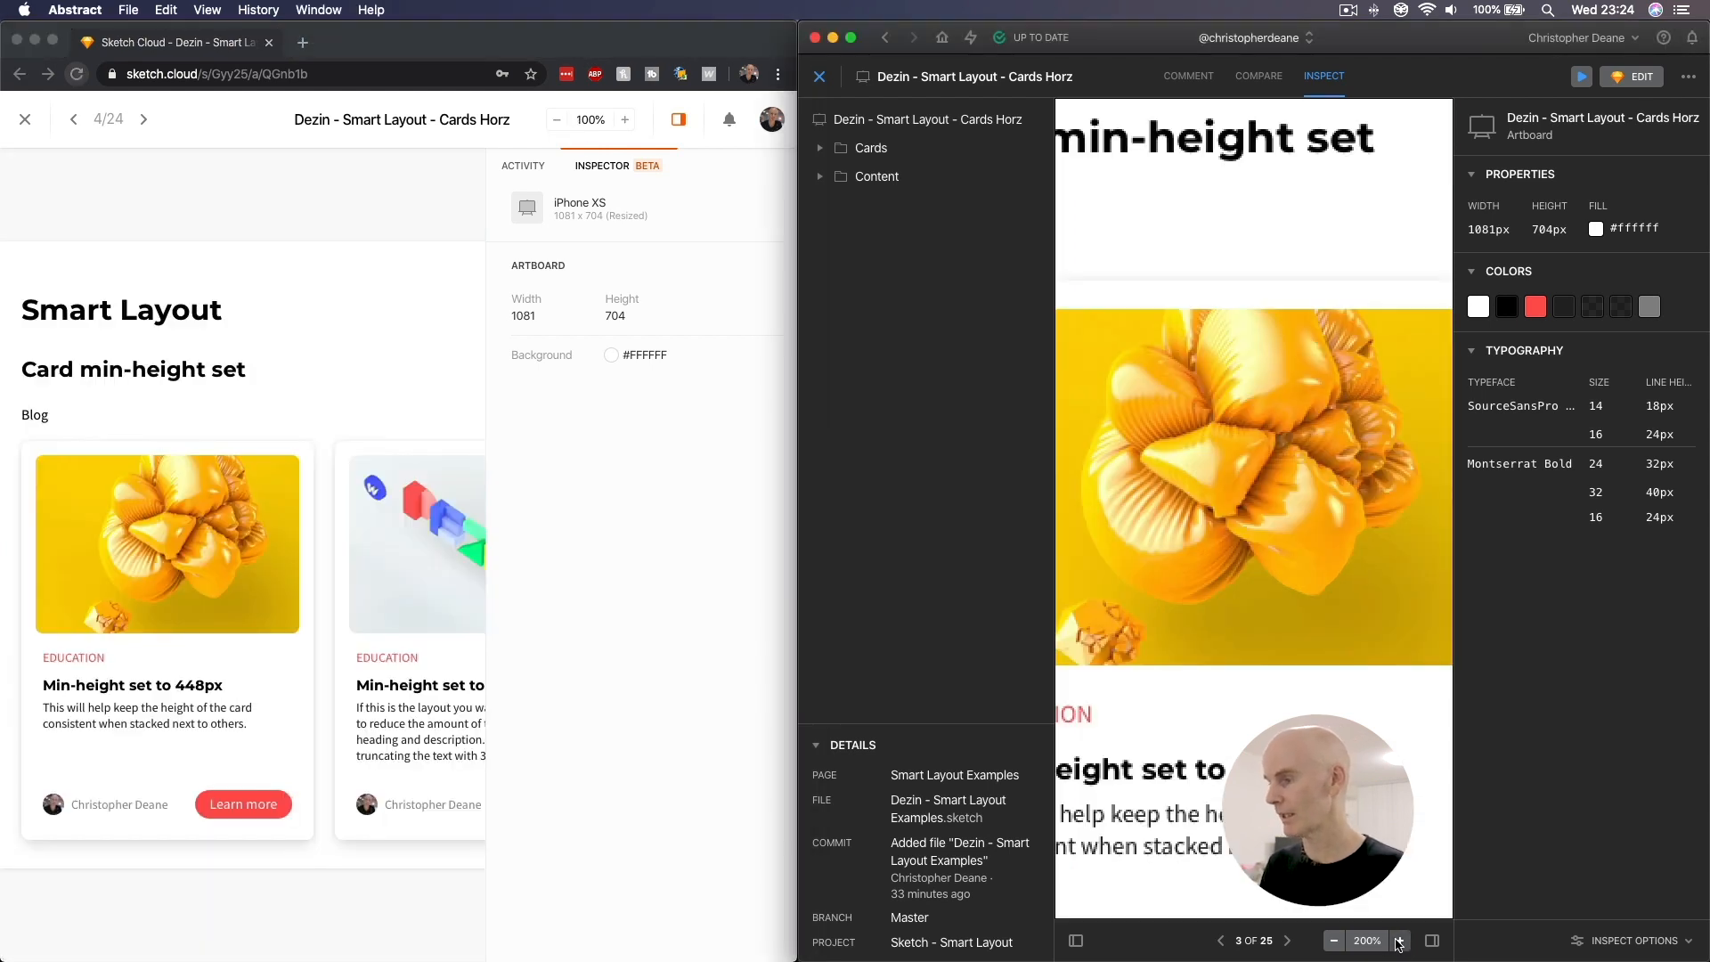
click(1337, 941)
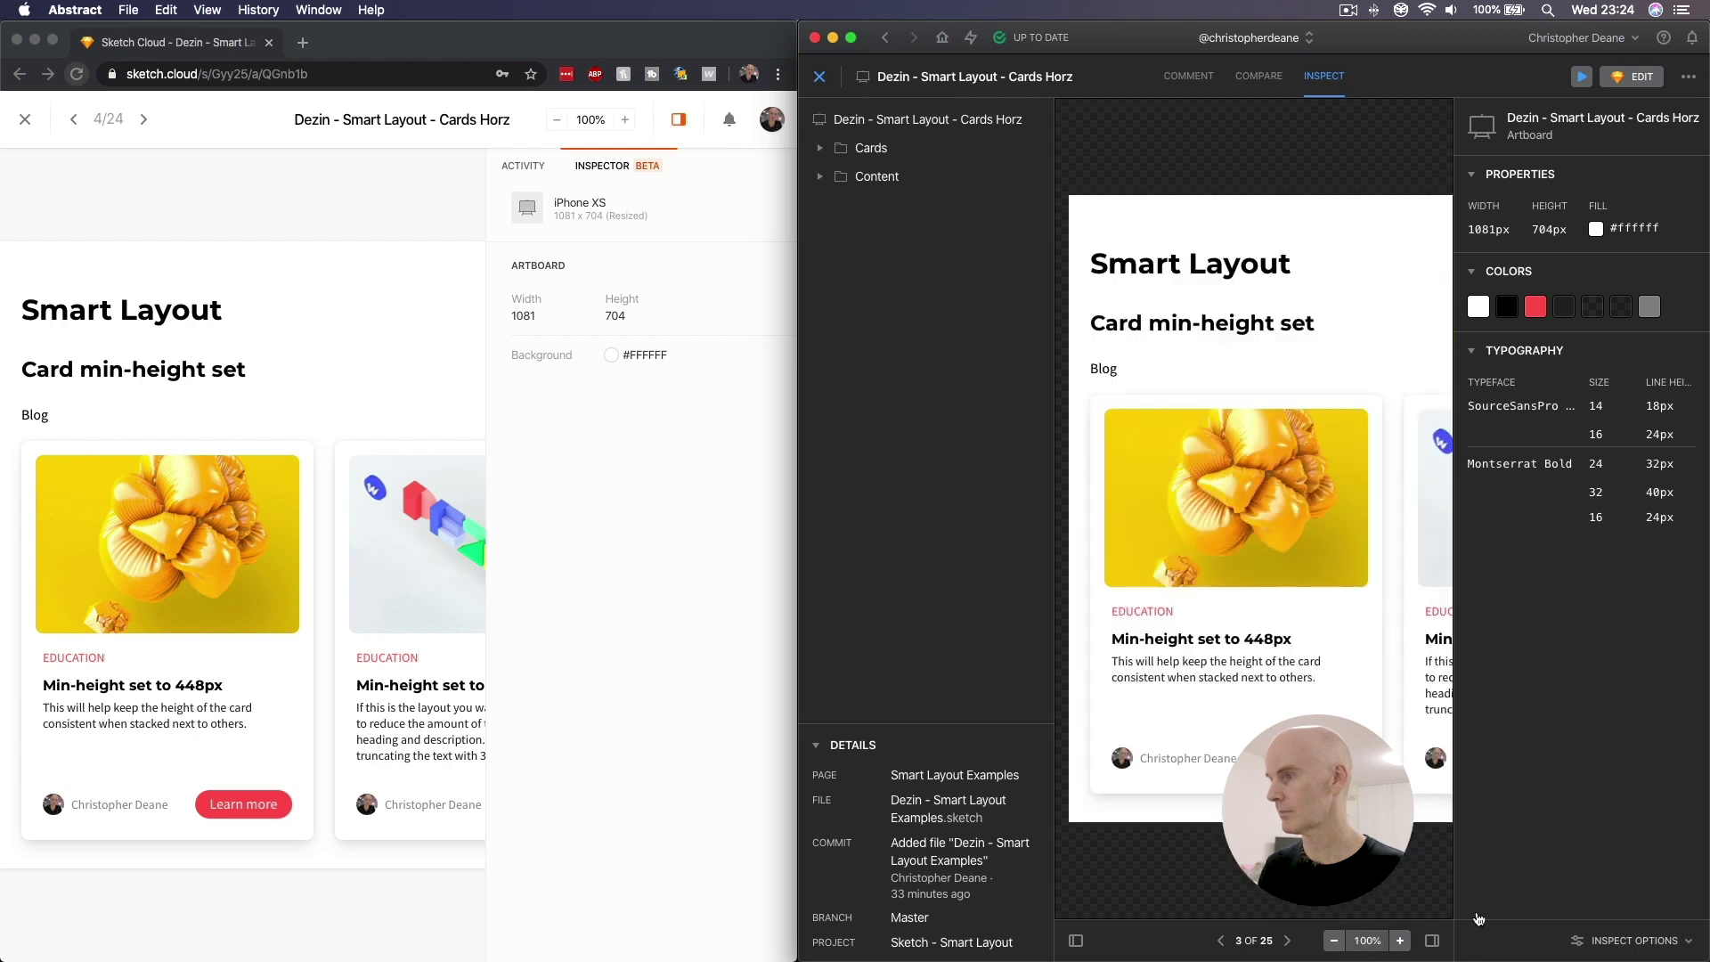
click(212, 539)
click(181, 511)
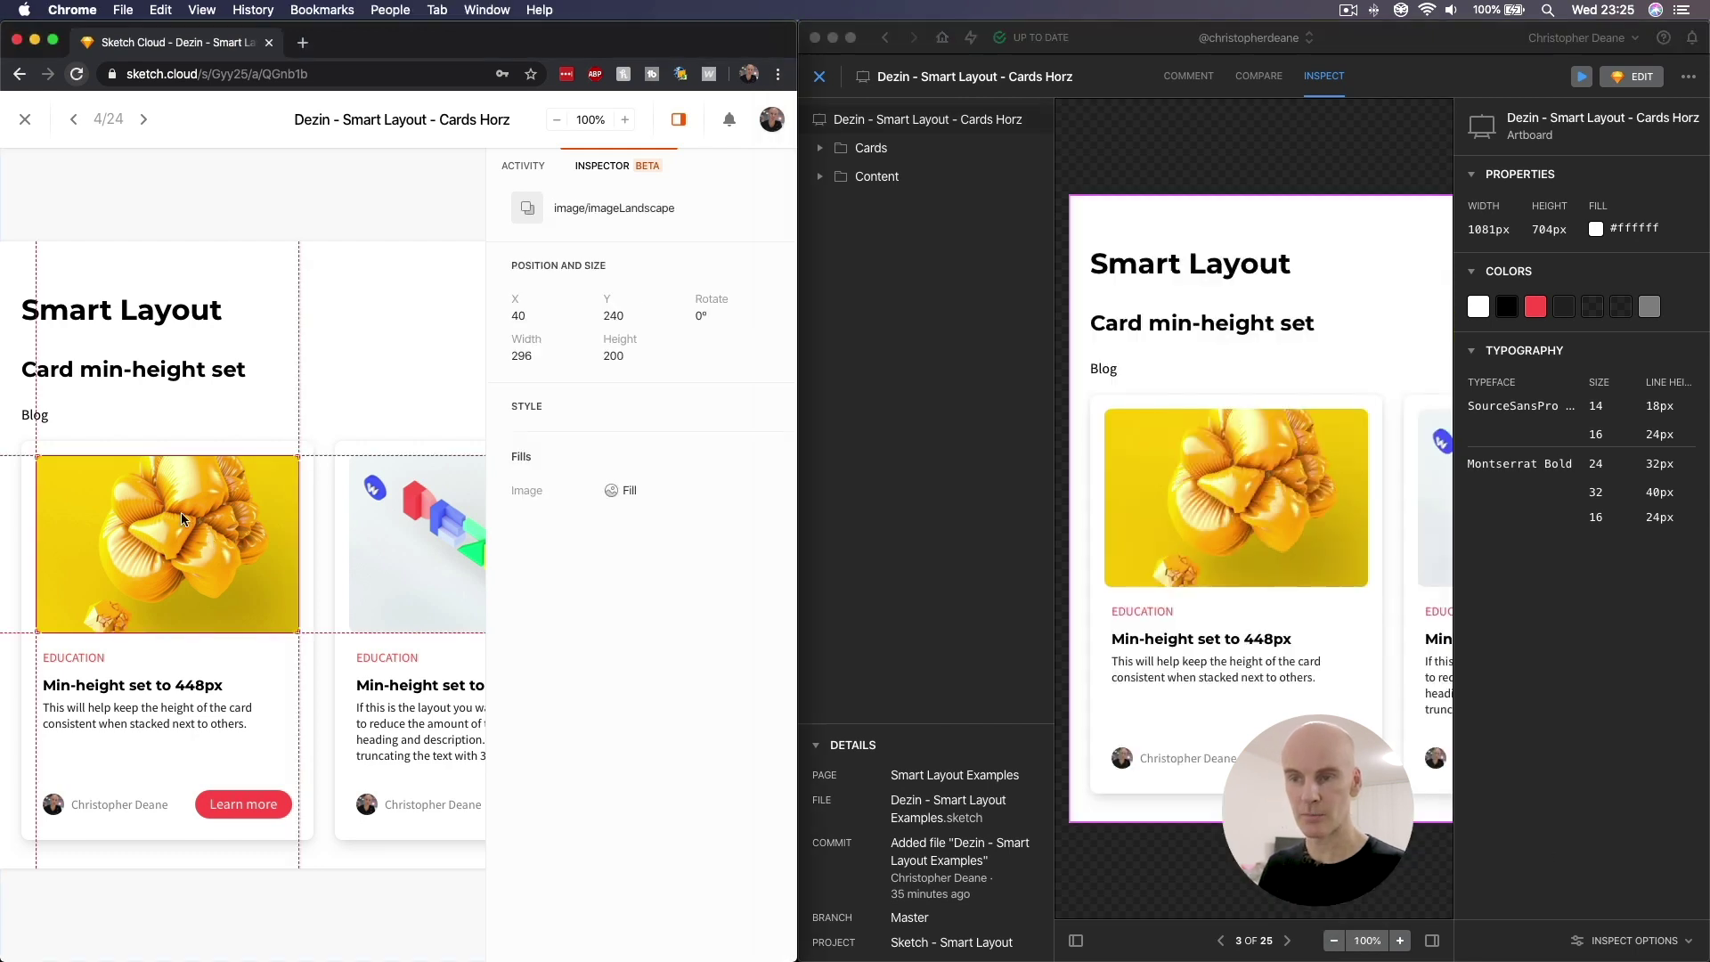
click(1280, 476)
click(1259, 479)
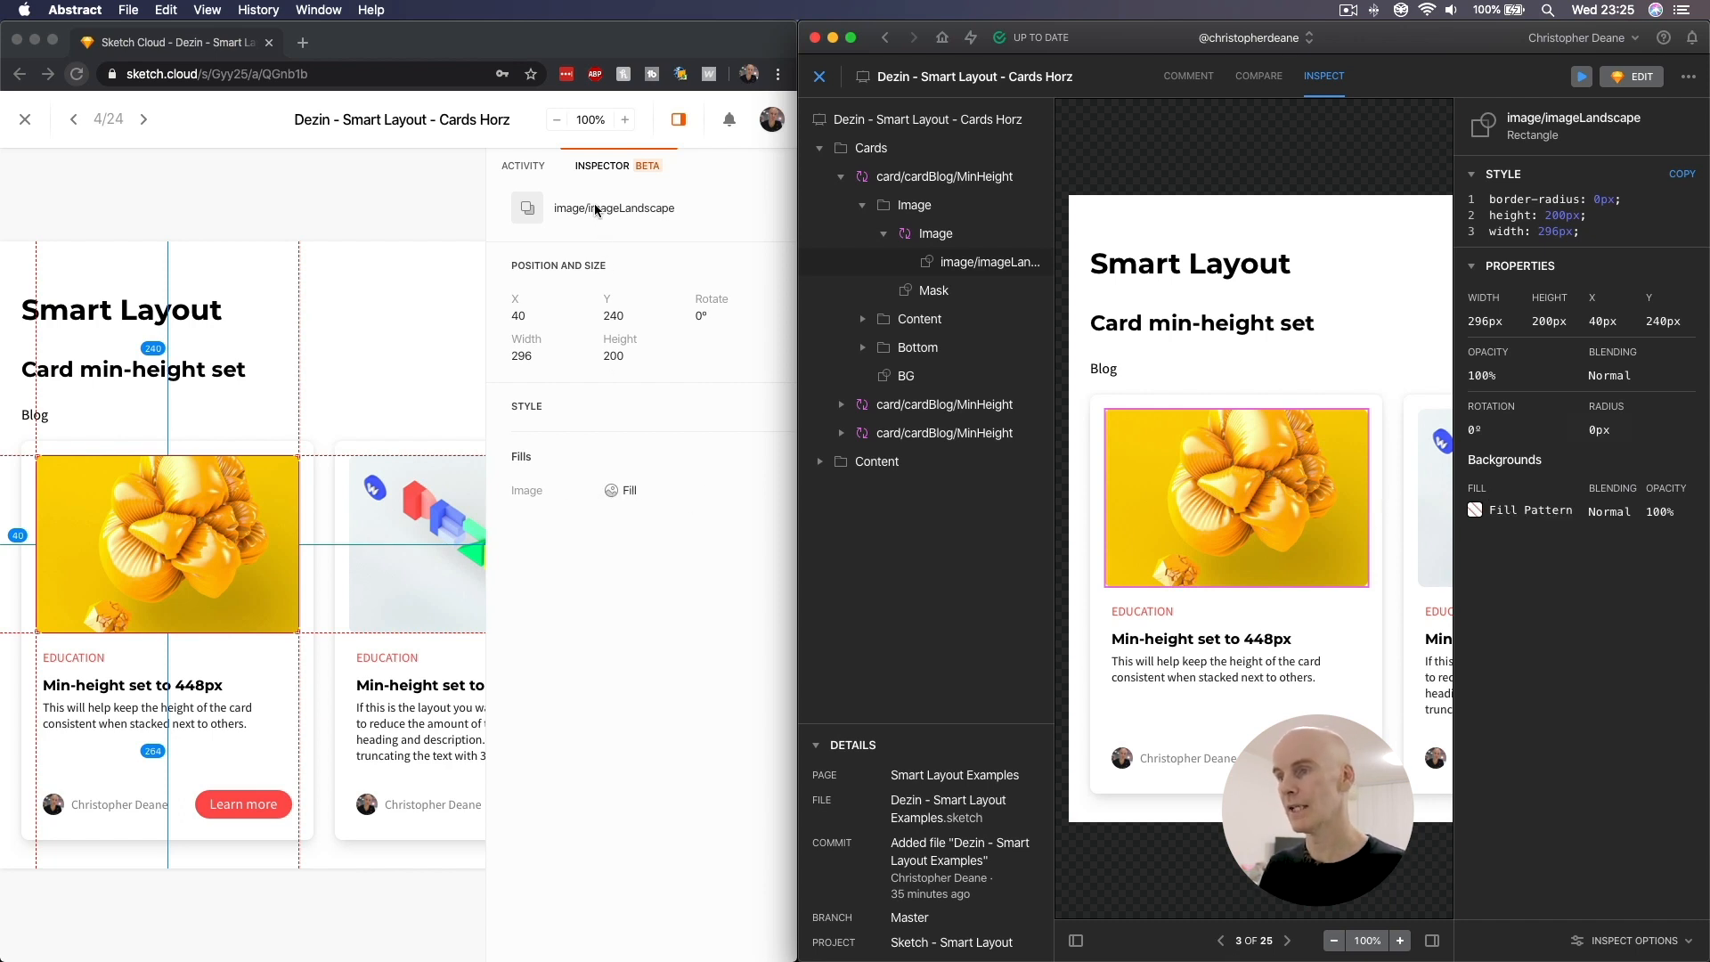
- Compare the first card background's size and shadows between Abstract and Sketch Cloud
click(560, 208)
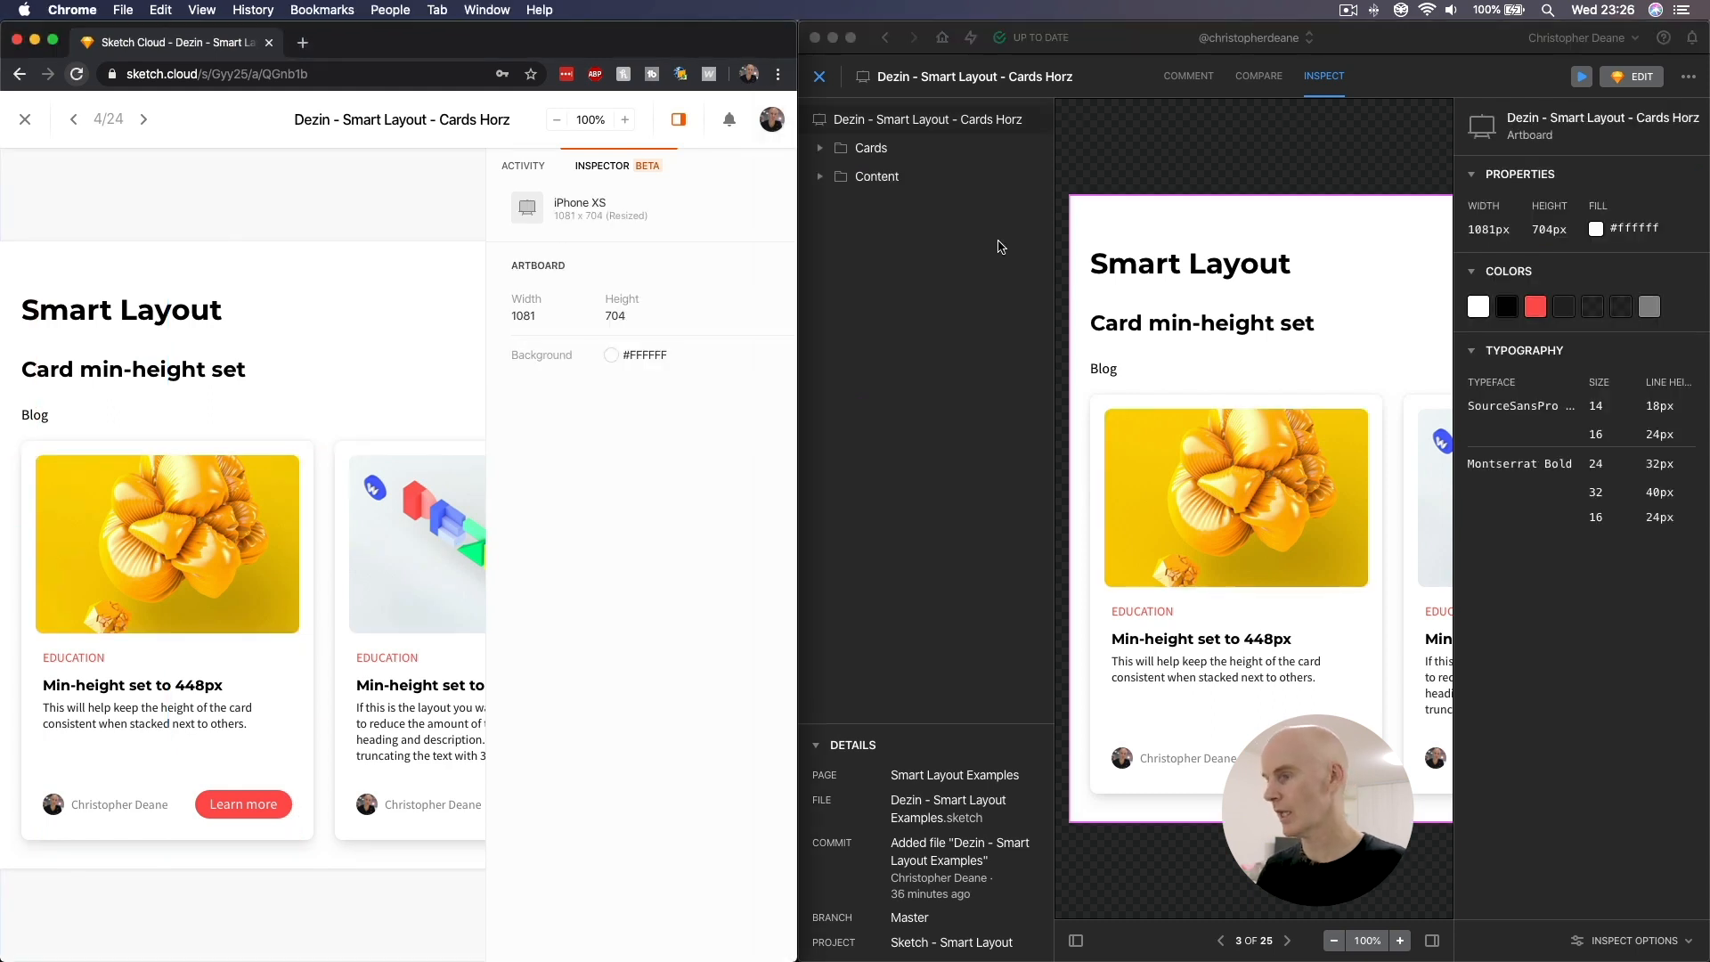
click(1106, 724)
click(1099, 702)
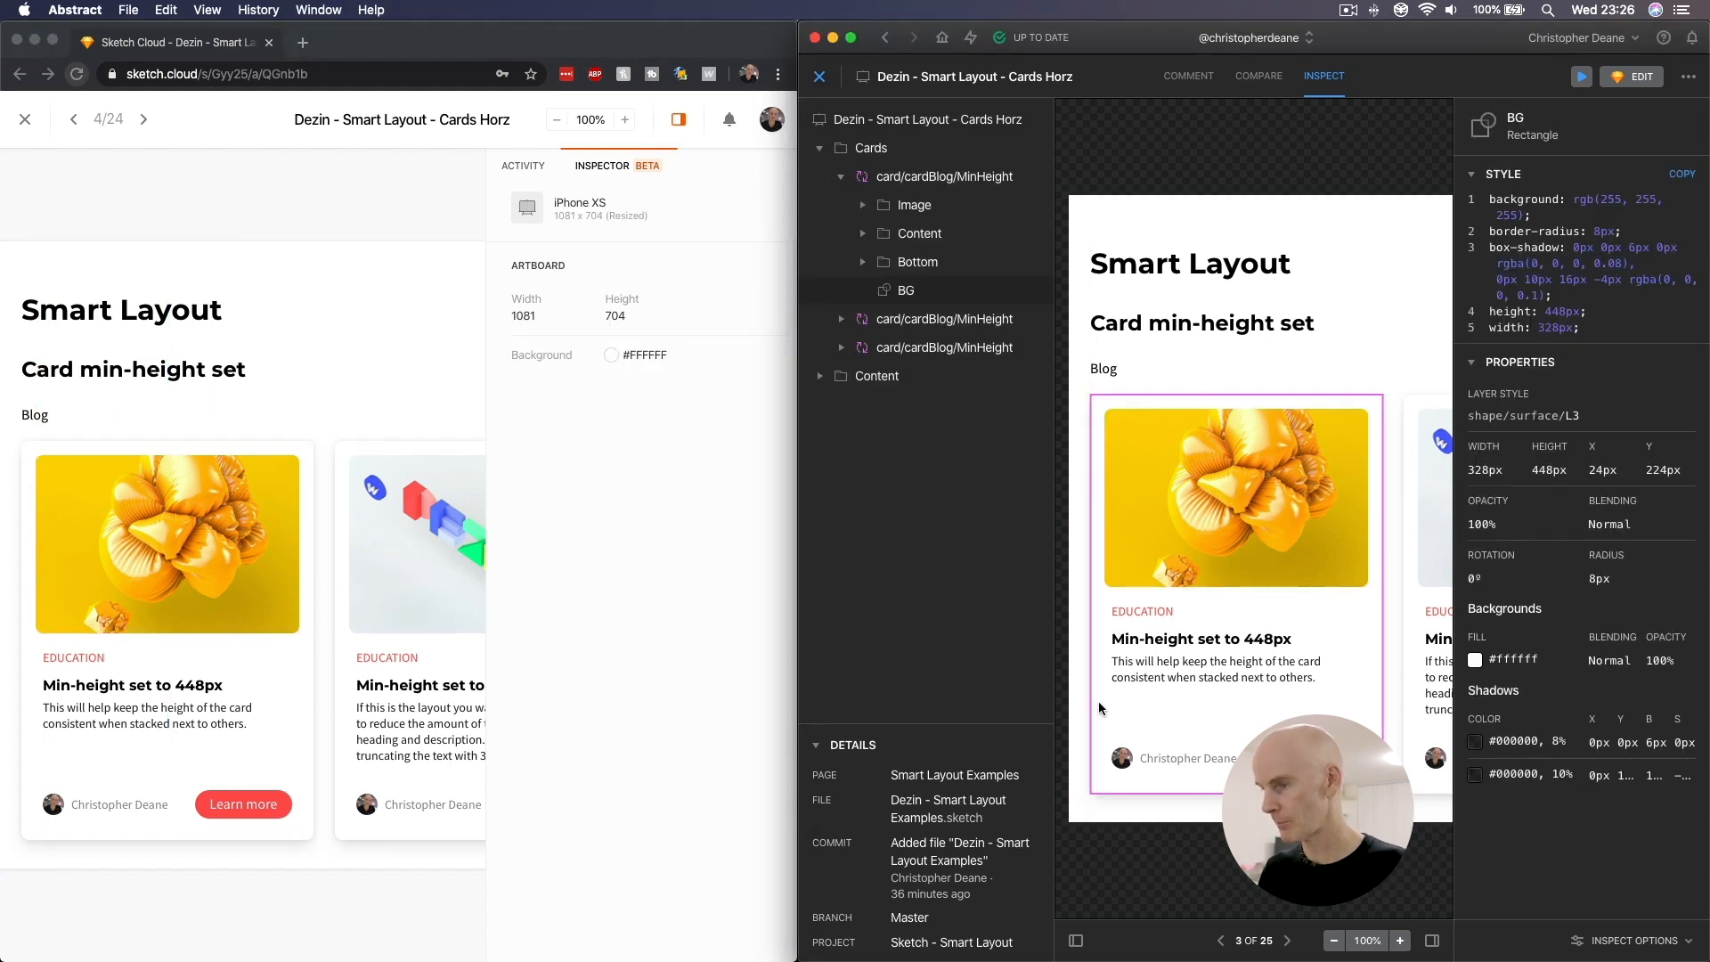
click(306, 360)
click(301, 443)
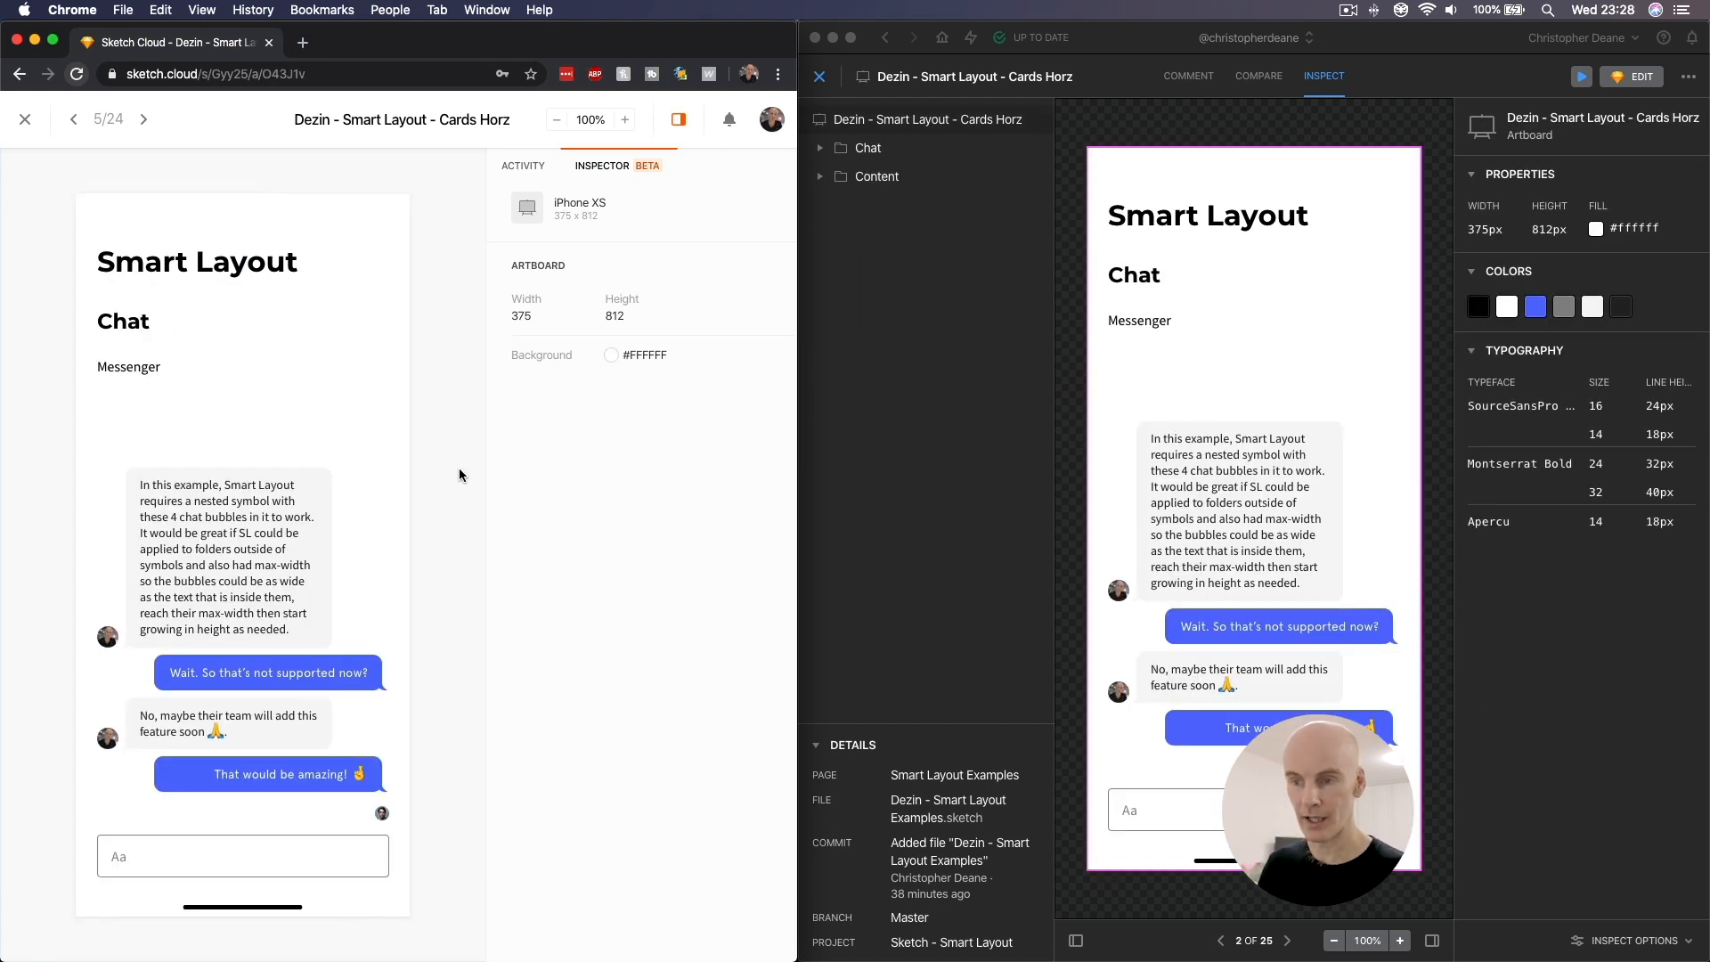
- Inspect the message input field in both apps, then return Sketch Cloud to the Chat artboard's properties
click(199, 856)
click(1127, 805)
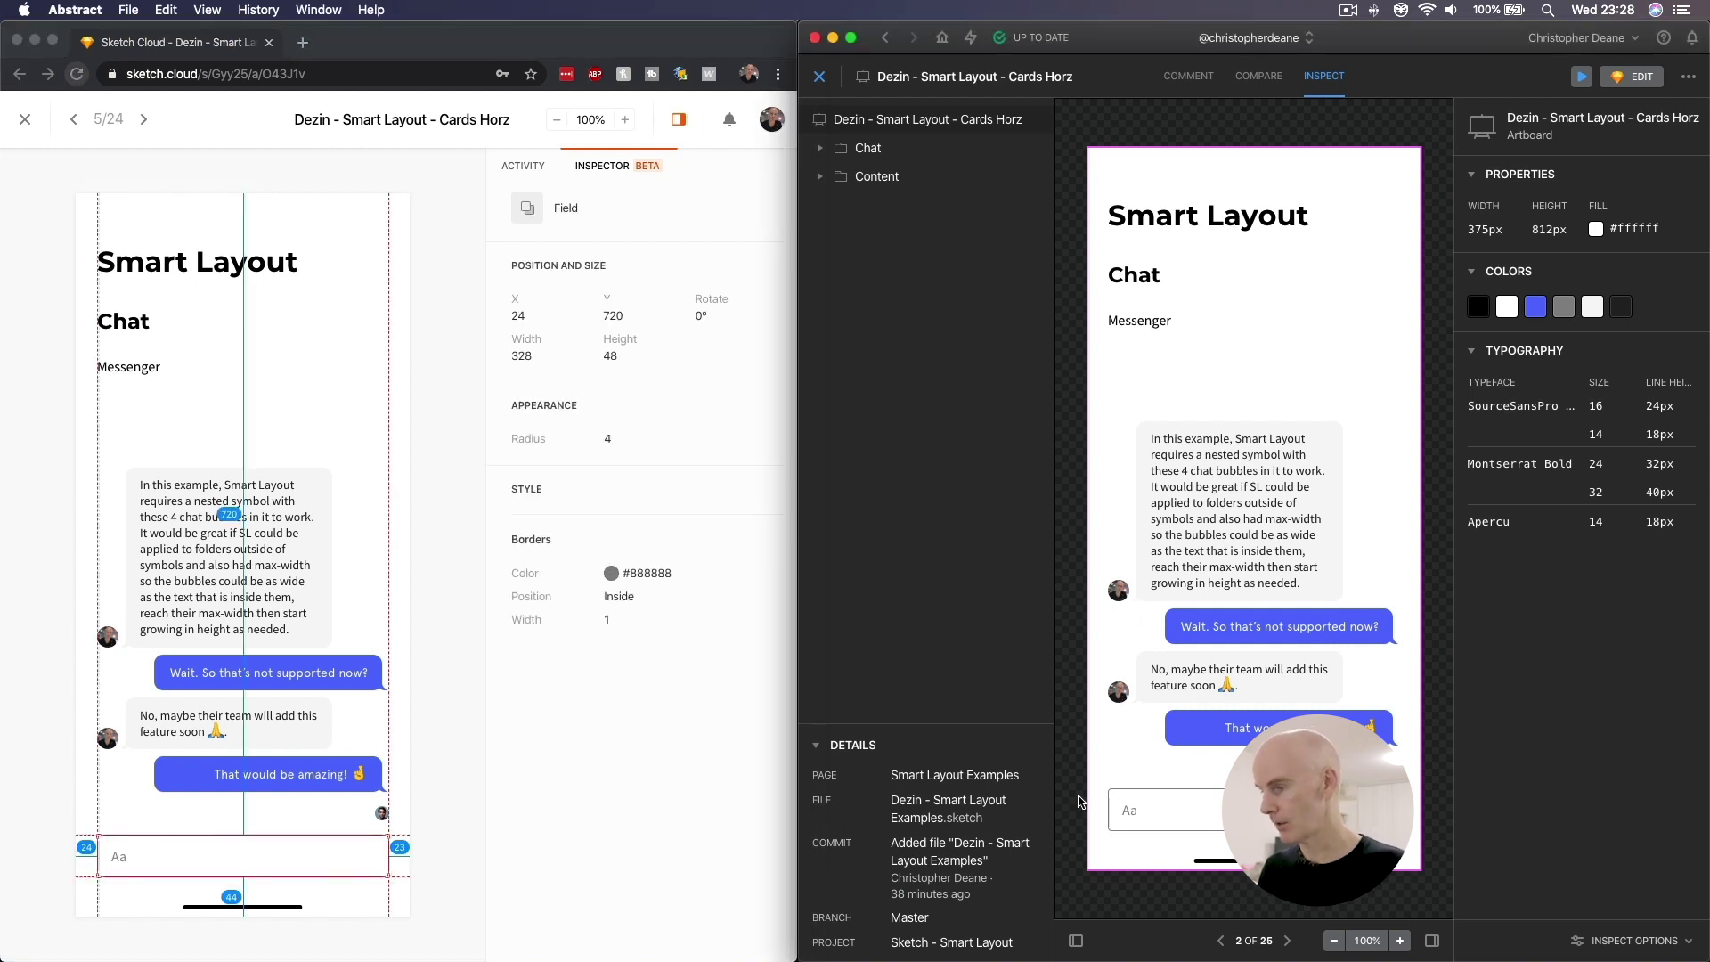
click(1126, 798)
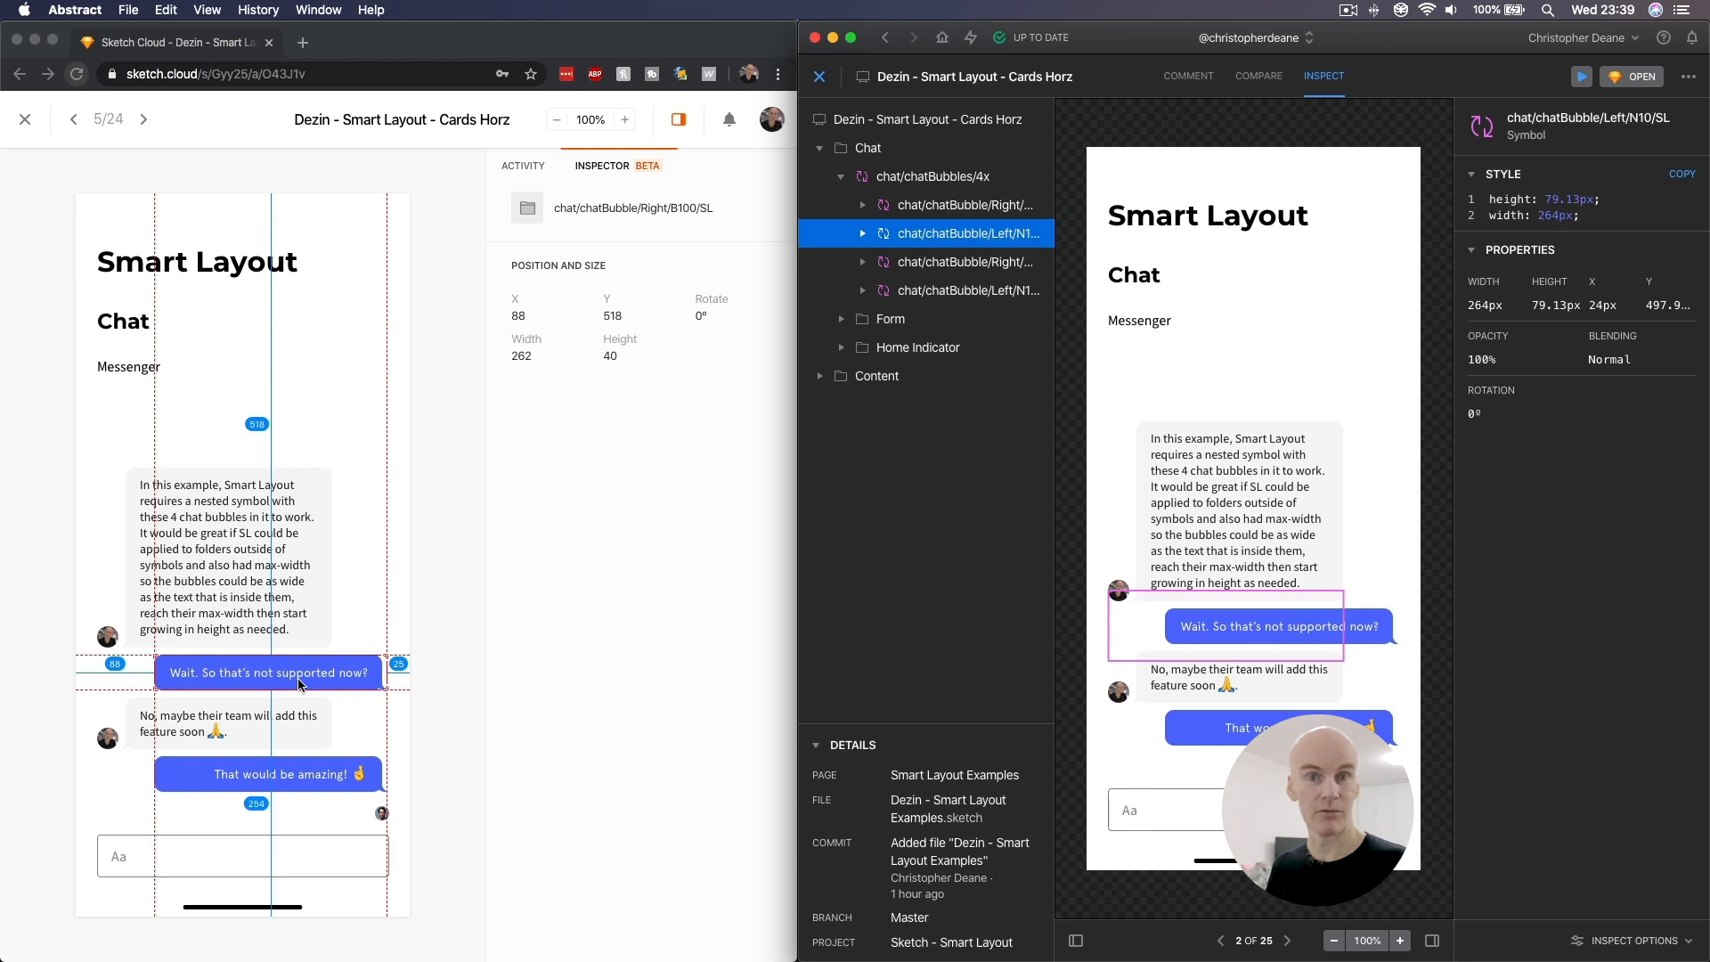
click(507, 421)
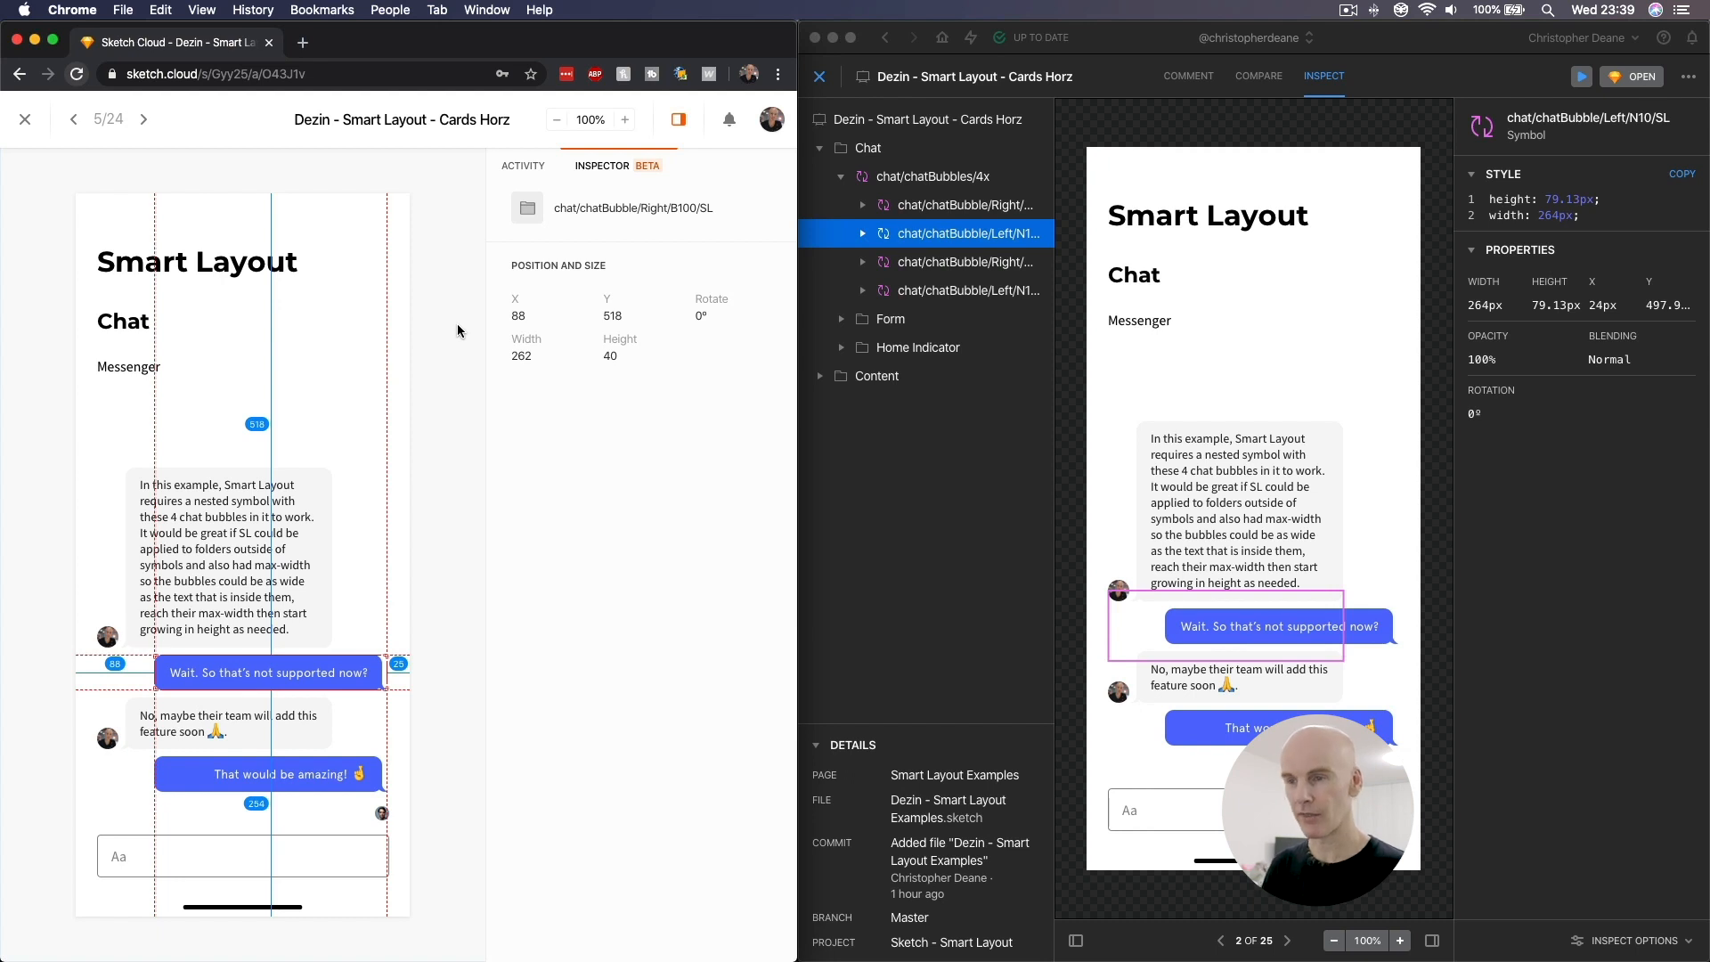
click(448, 302)
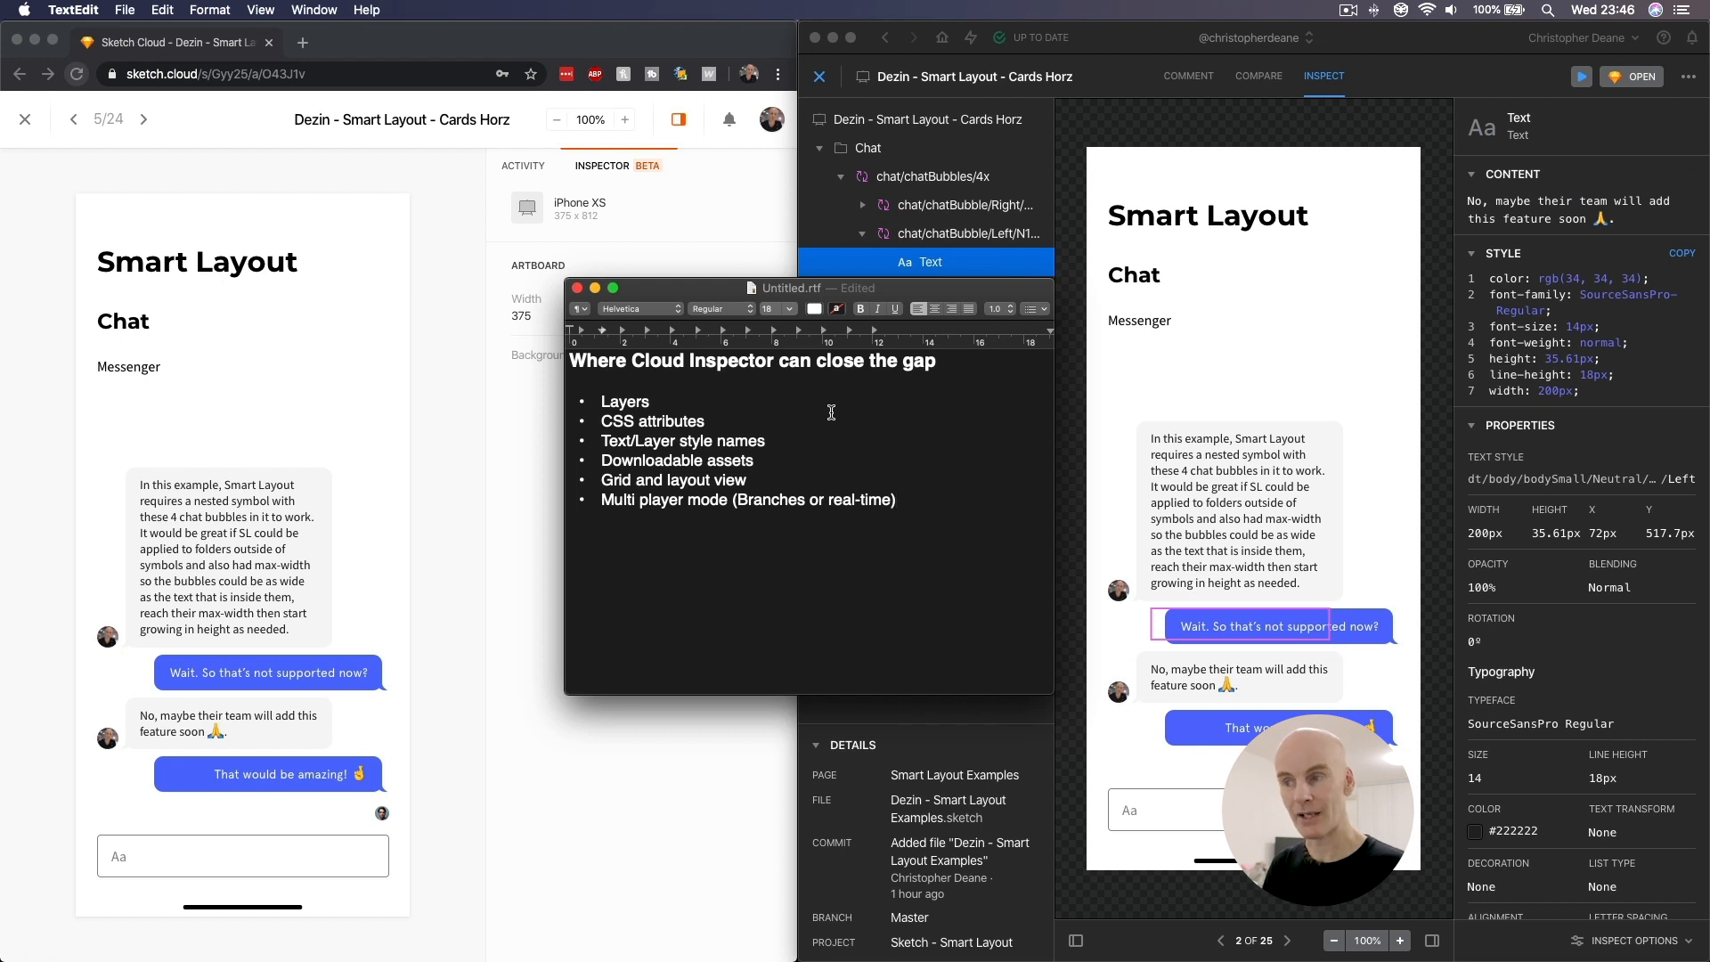
- Place the insertion point on the Layers and Downloadable assets bullets of the checklist
click(671, 401)
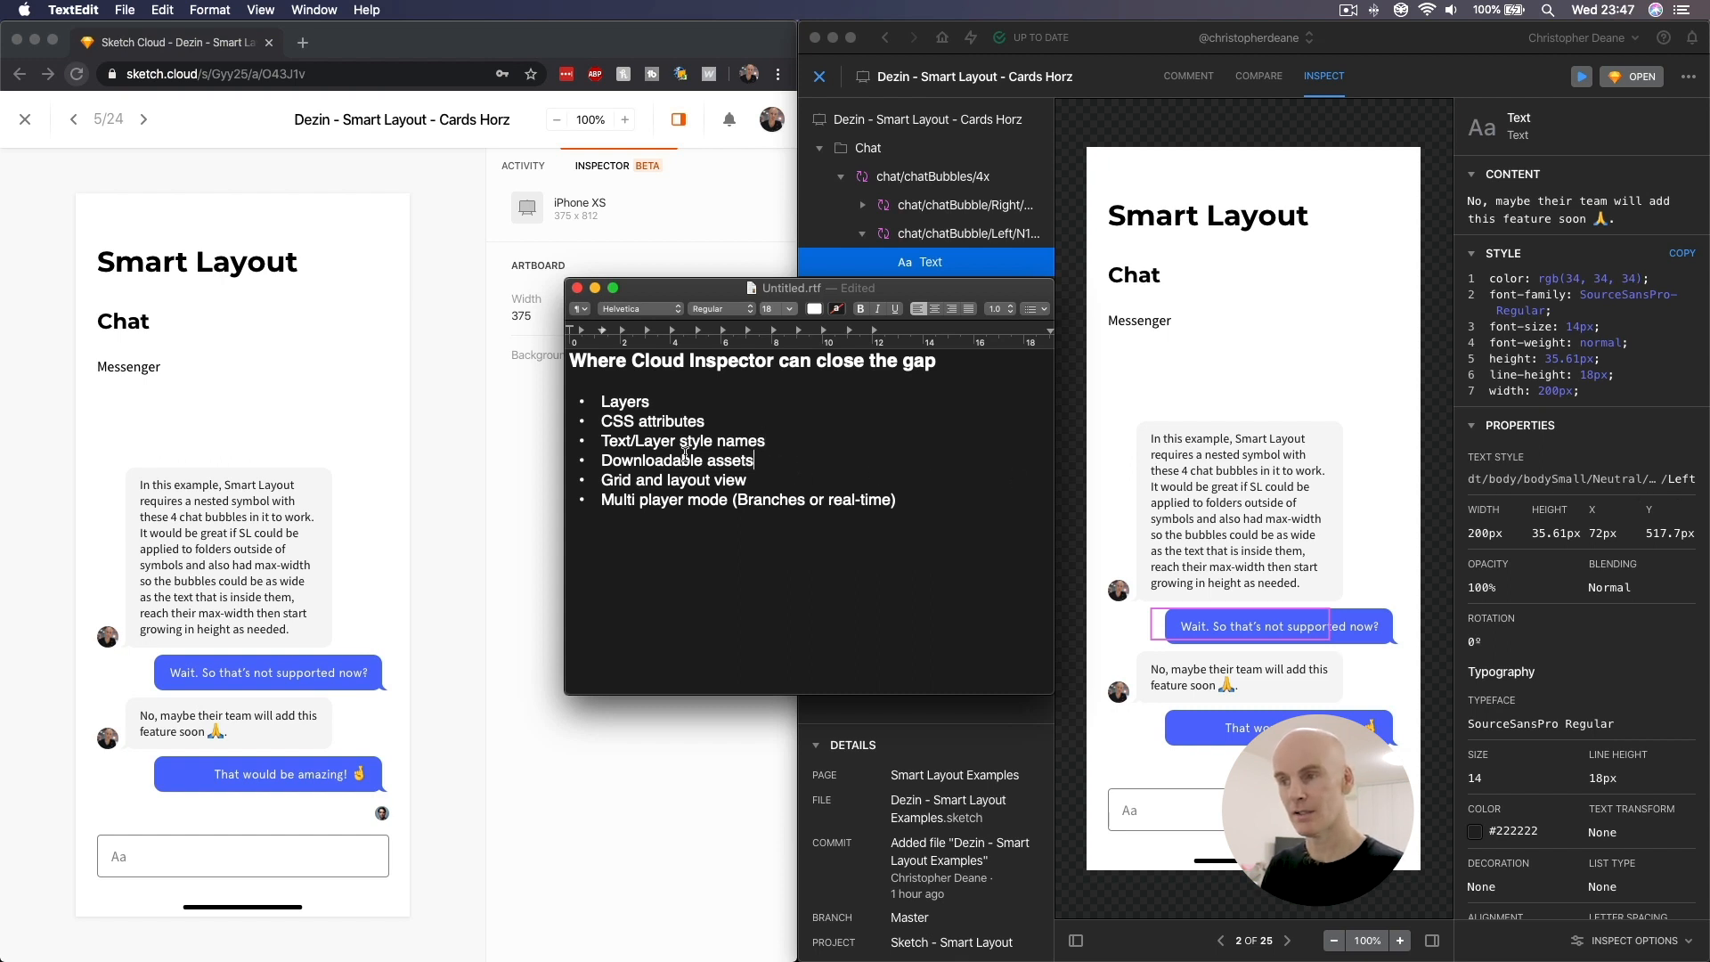
click(779, 461)
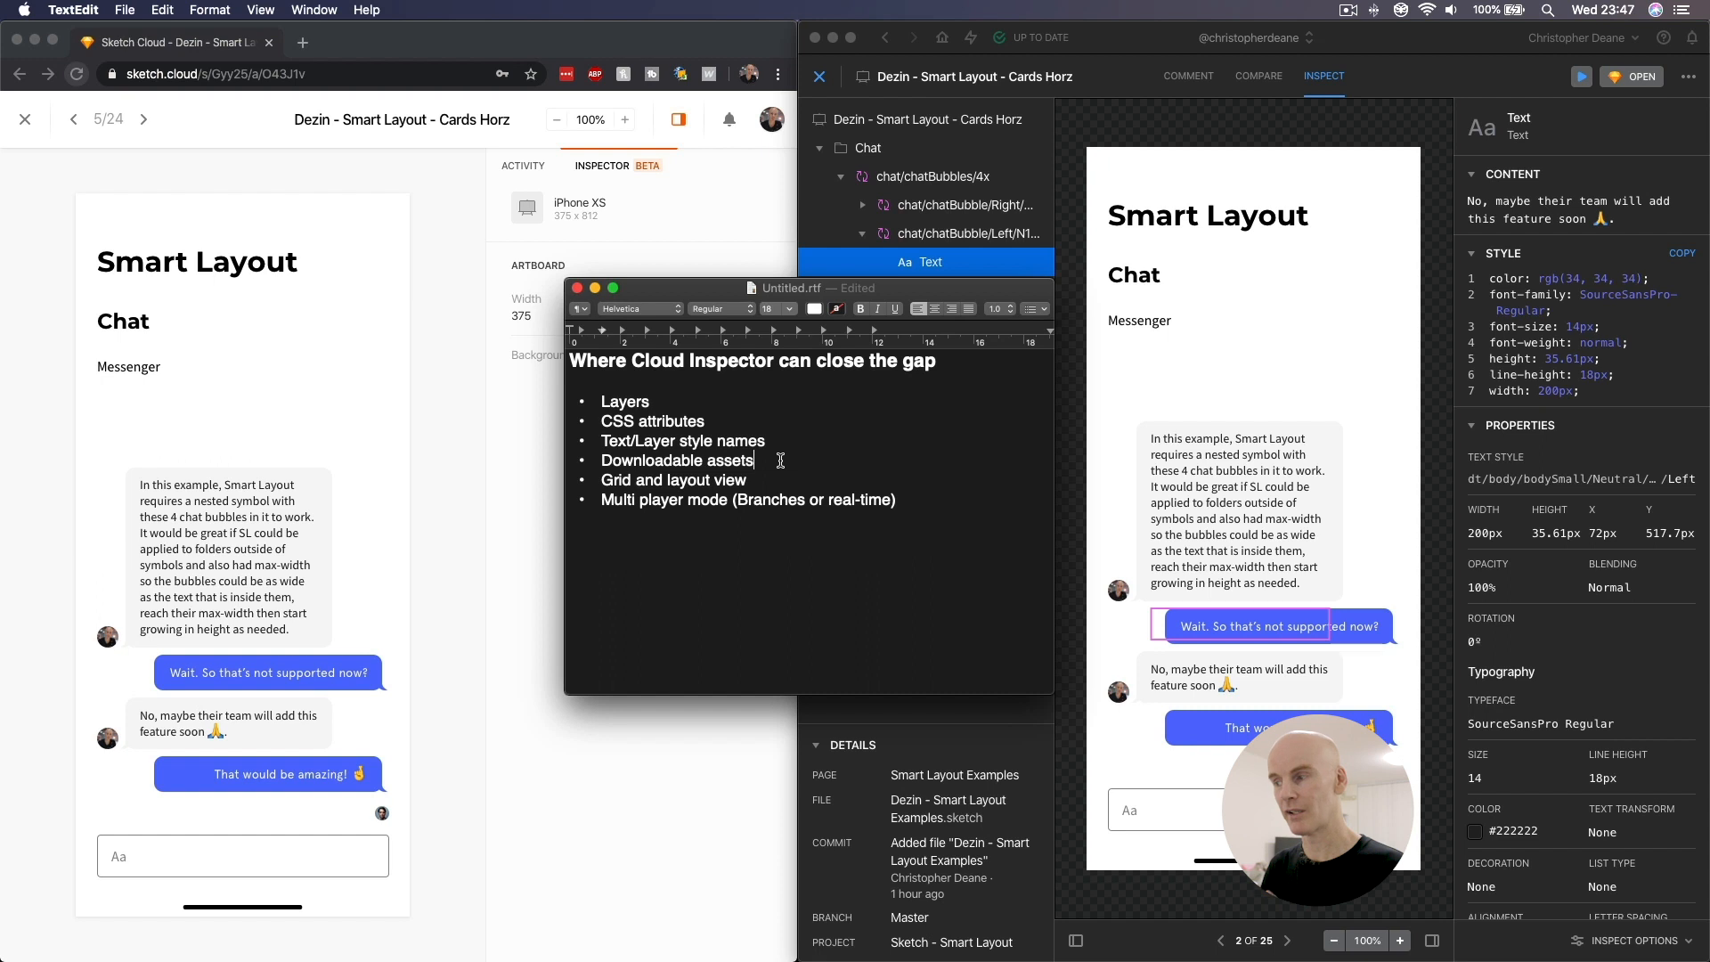